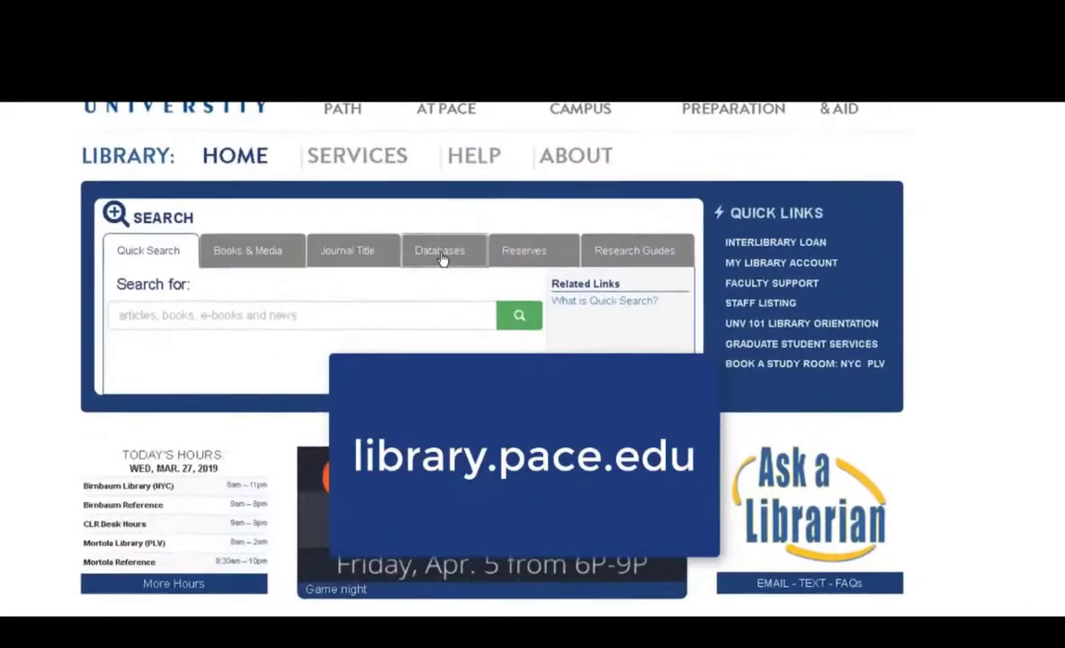
# Filter the library's A-Z Databases list by the Psychology subject.
pyautogui.click(479, 268)
pyautogui.click(300, 314)
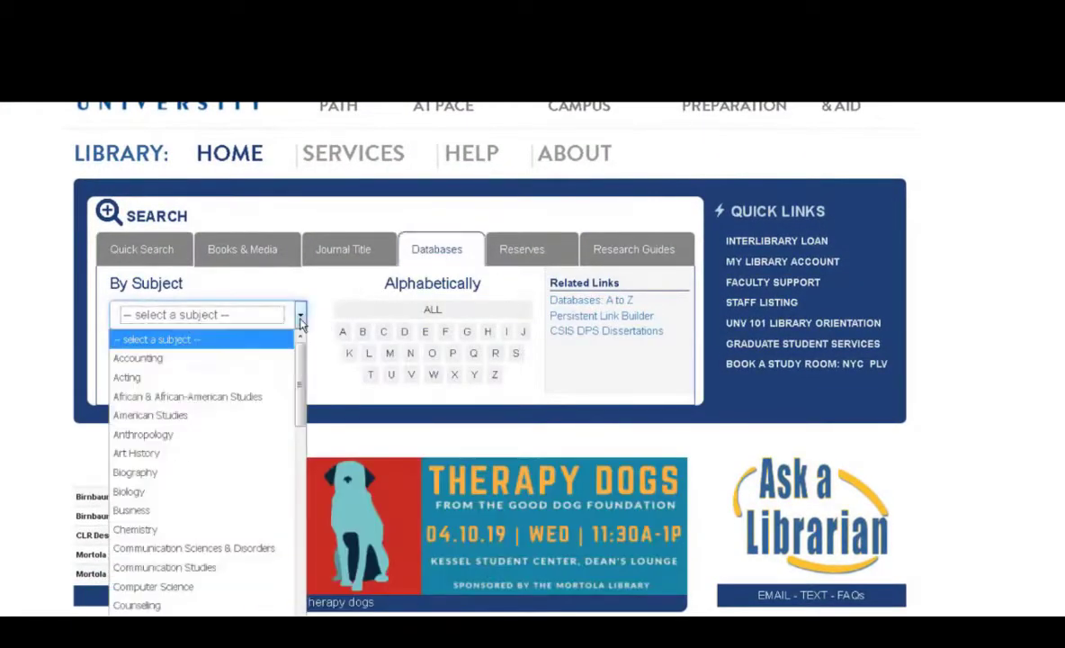
pyautogui.moveTo(301, 359); pyautogui.dragTo(292, 574)
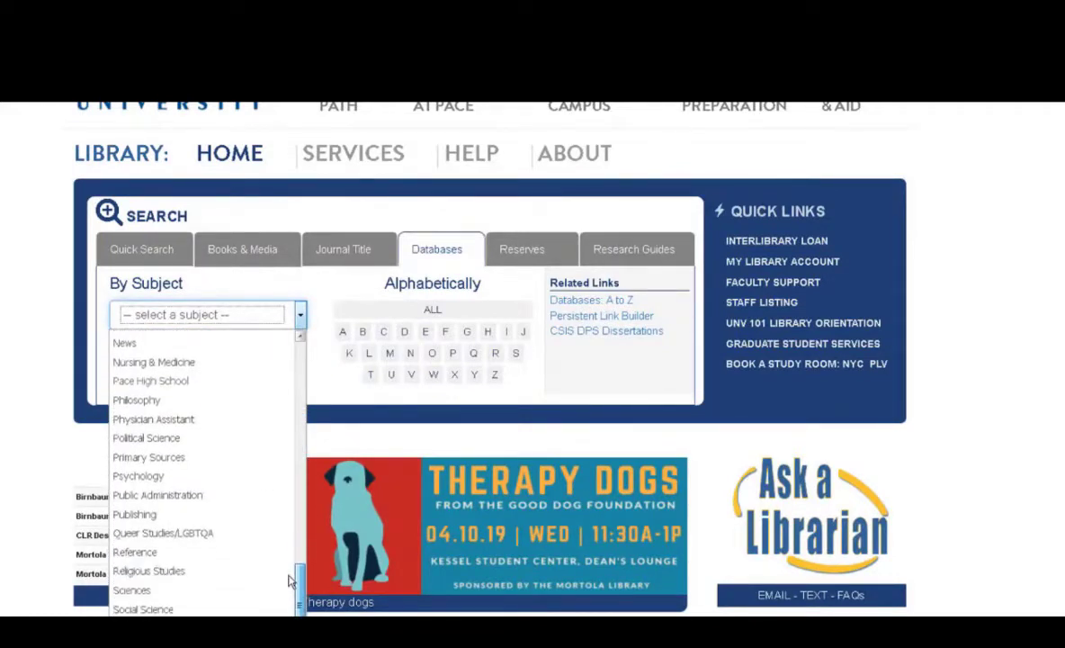
pyautogui.click(180, 476)
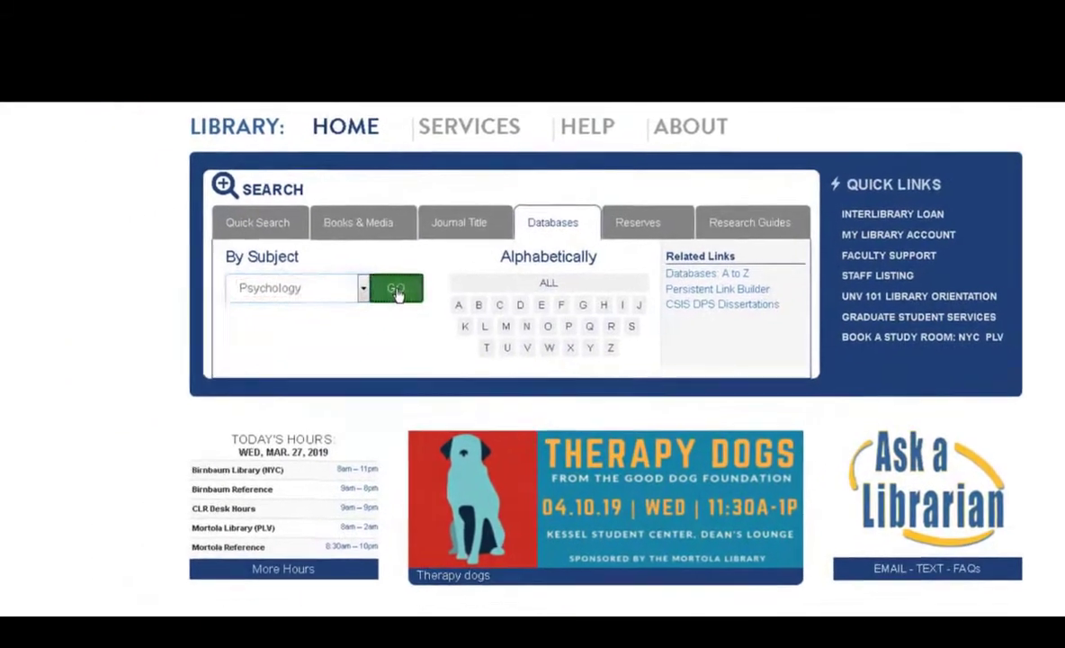
pyautogui.click(280, 314)
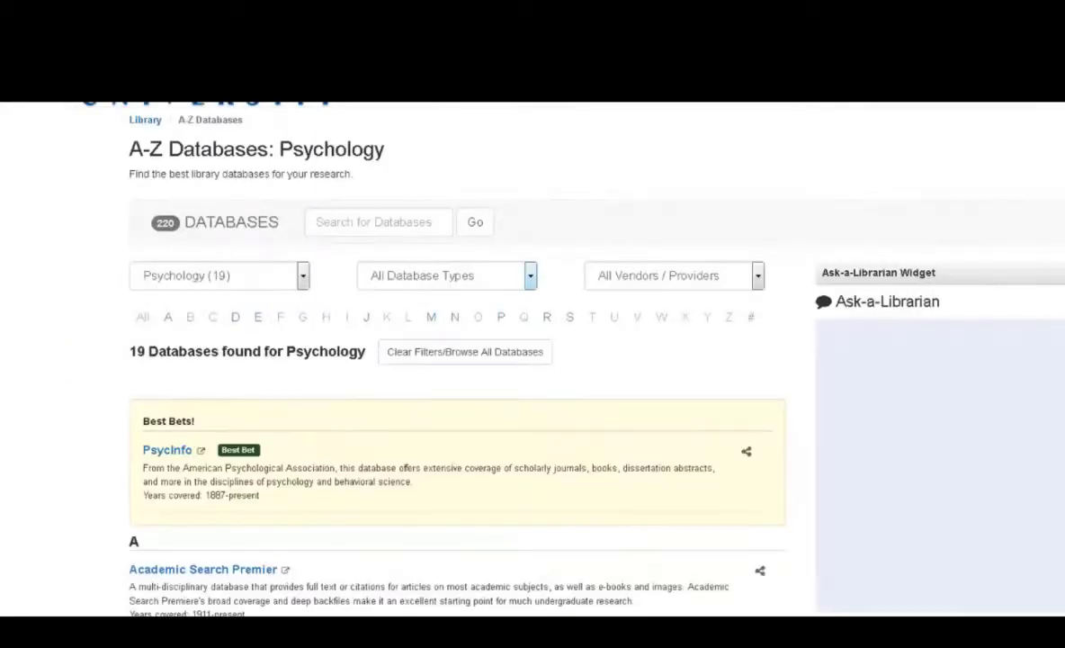
# Open PsycInfo and keyword-search 'mobile apps for depression', reviewing the 12 results.
pyautogui.click(166, 453)
pyautogui.click(482, 260)
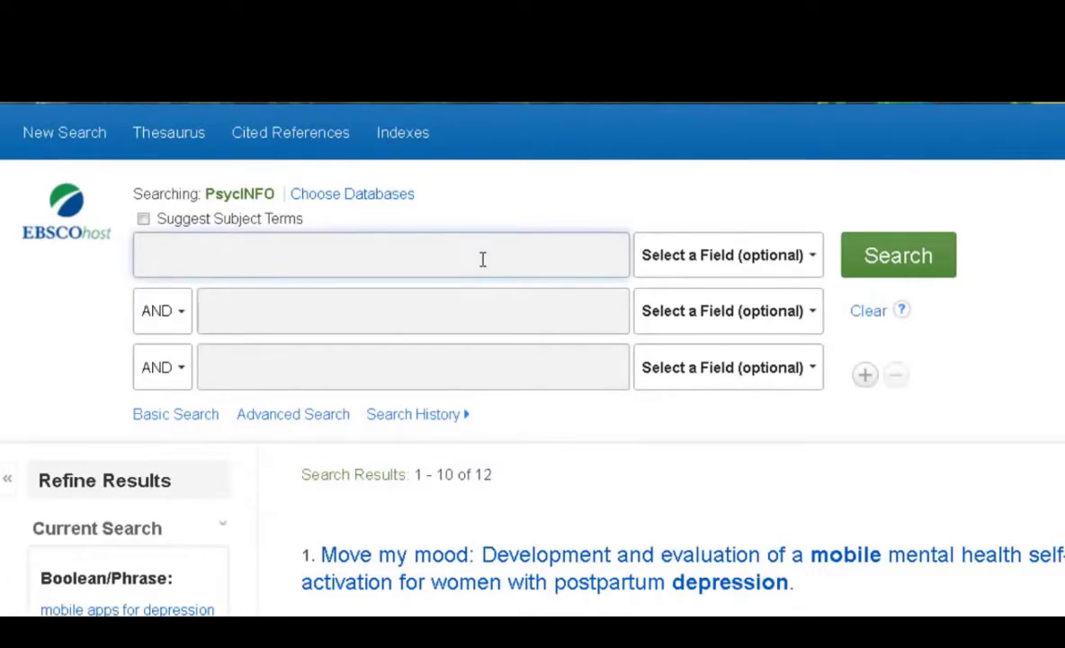
pyautogui.write('mobile apps for depression')
pyautogui.click(947, 255)
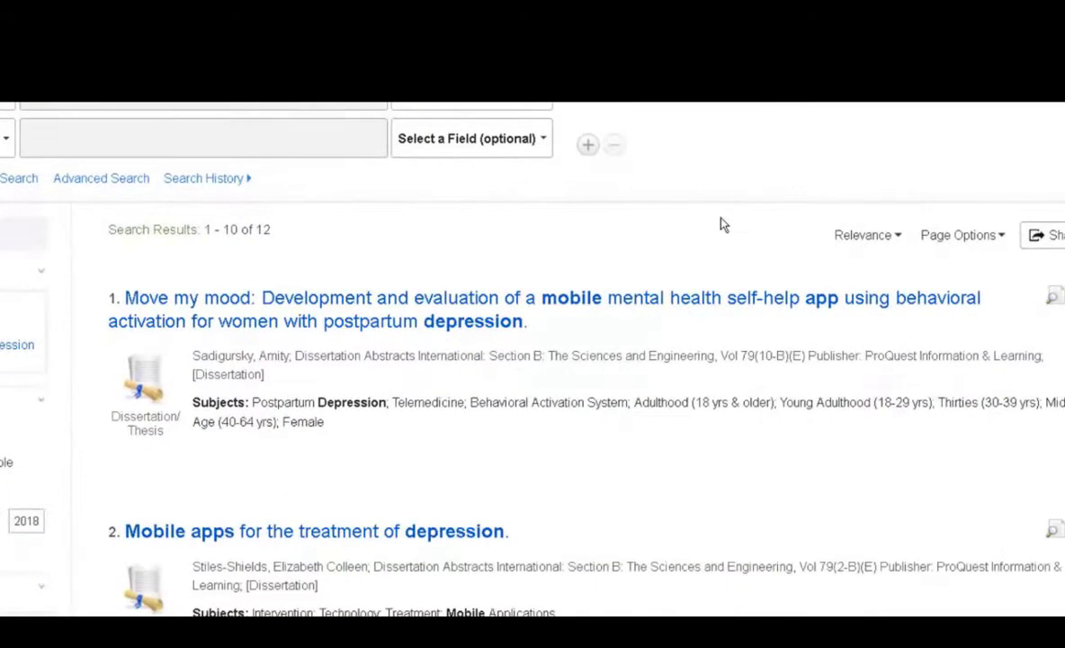
pyautogui.scroll(-1, 723, 224)
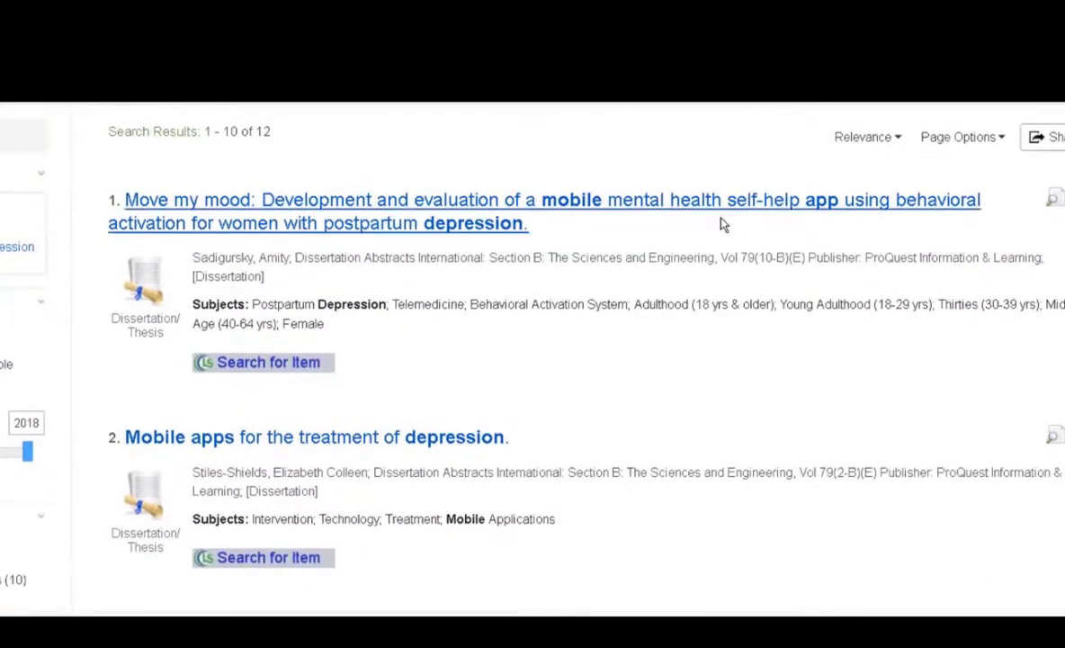
pyautogui.scroll(1, 723, 224)
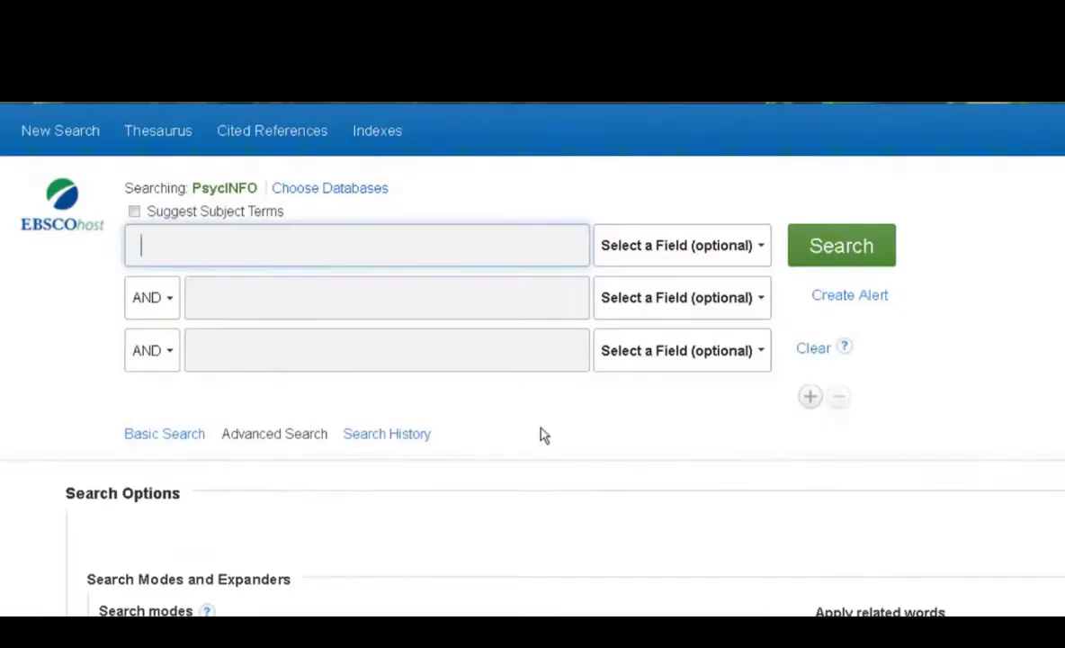
# Look up 'mobile apps' in the thesaurus with Suggest Subject Terms turned on.
pyautogui.write('mobile apps')
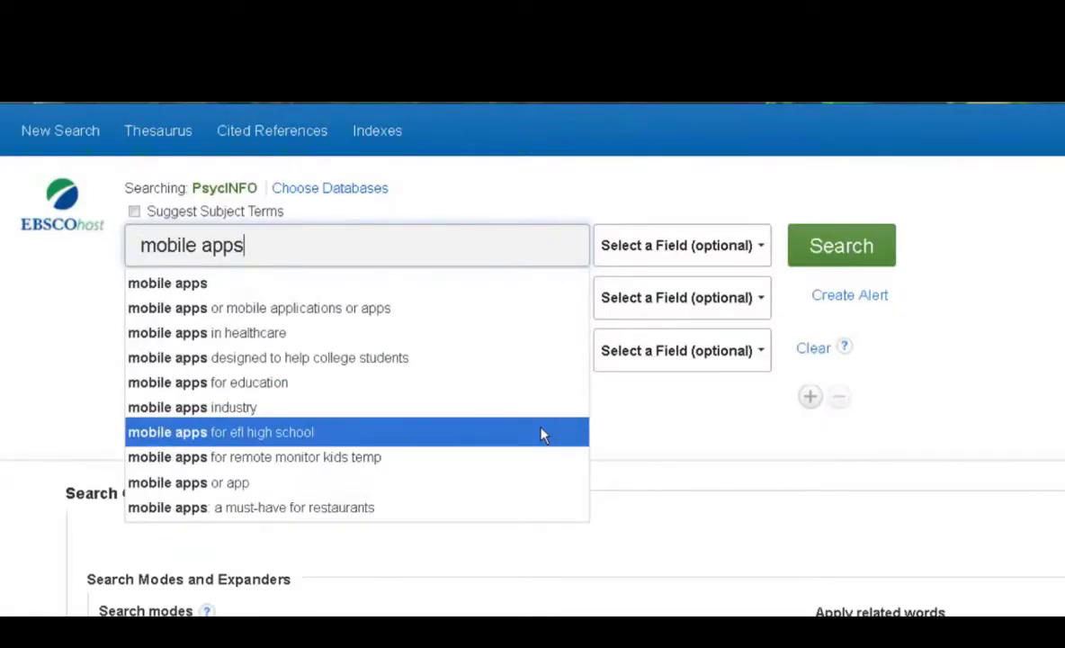
pyautogui.click(133, 215)
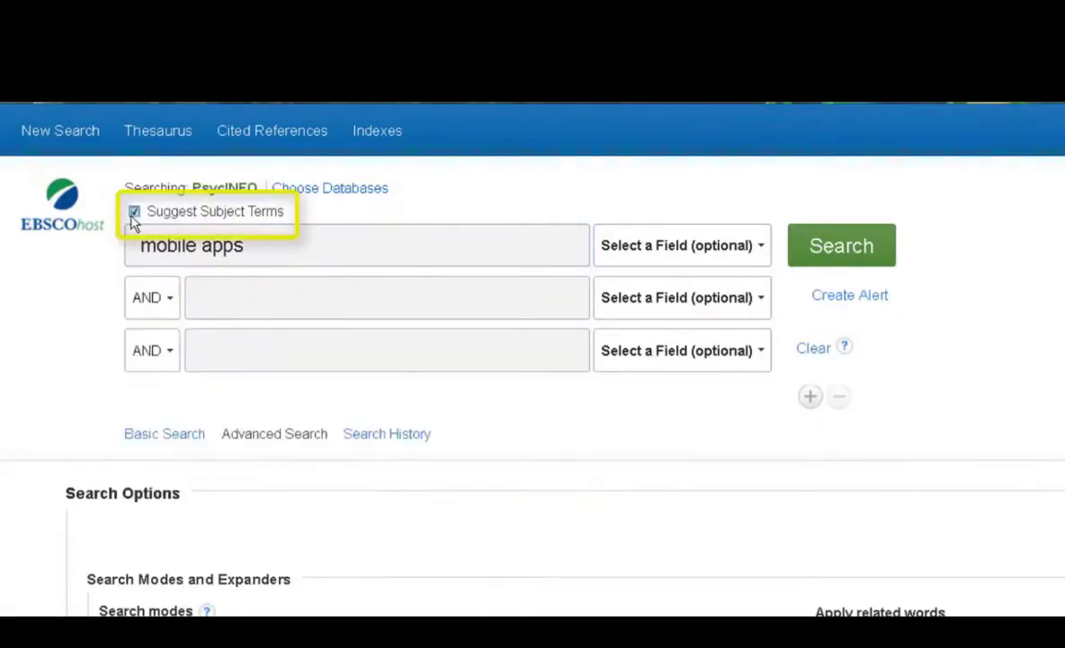
pyautogui.click(820, 243)
pyautogui.scroll(-3, 466, 567)
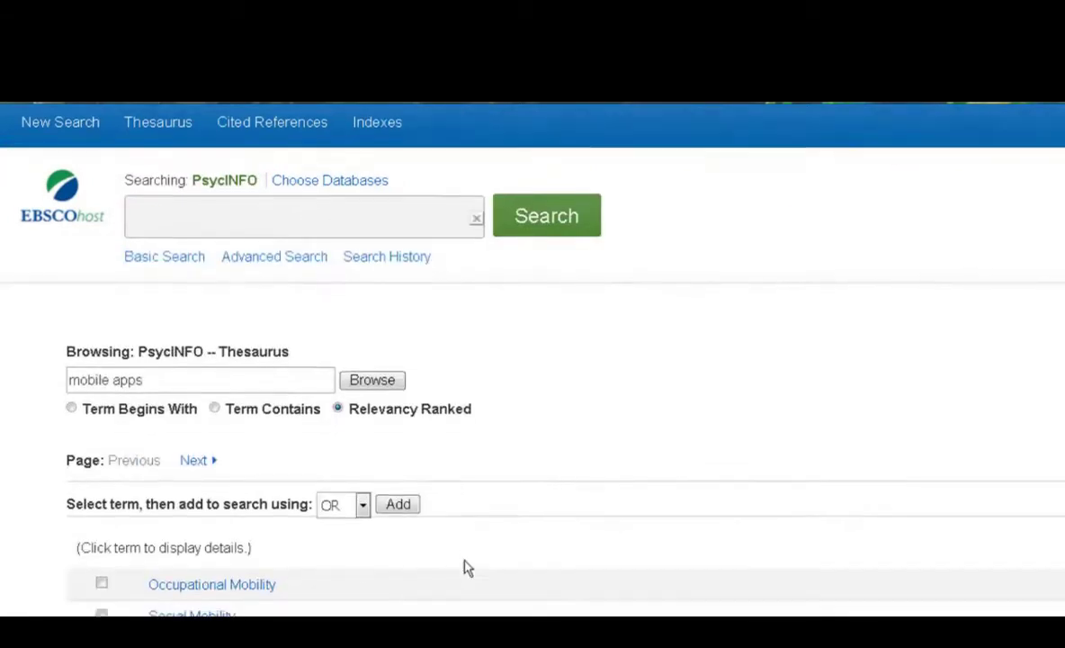
pyautogui.scroll(-1, 466, 567)
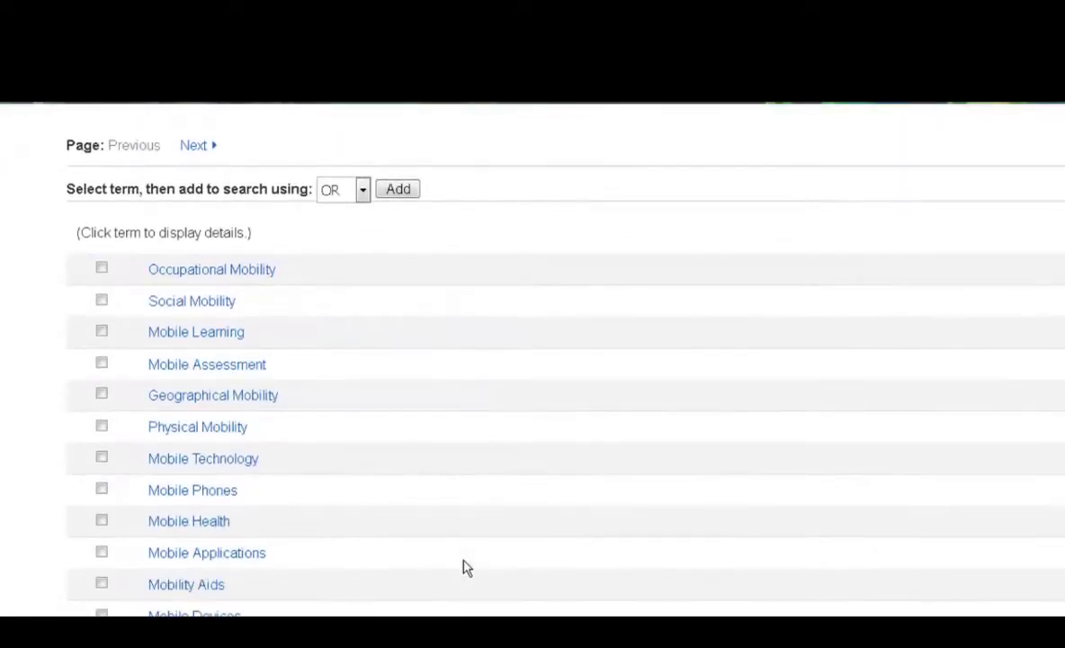
# Add Mobile Applications, Mobile Technology and Mobile Phones to the search, combined with OR.
pyautogui.click(249, 562)
pyautogui.scroll(-3, 238, 514)
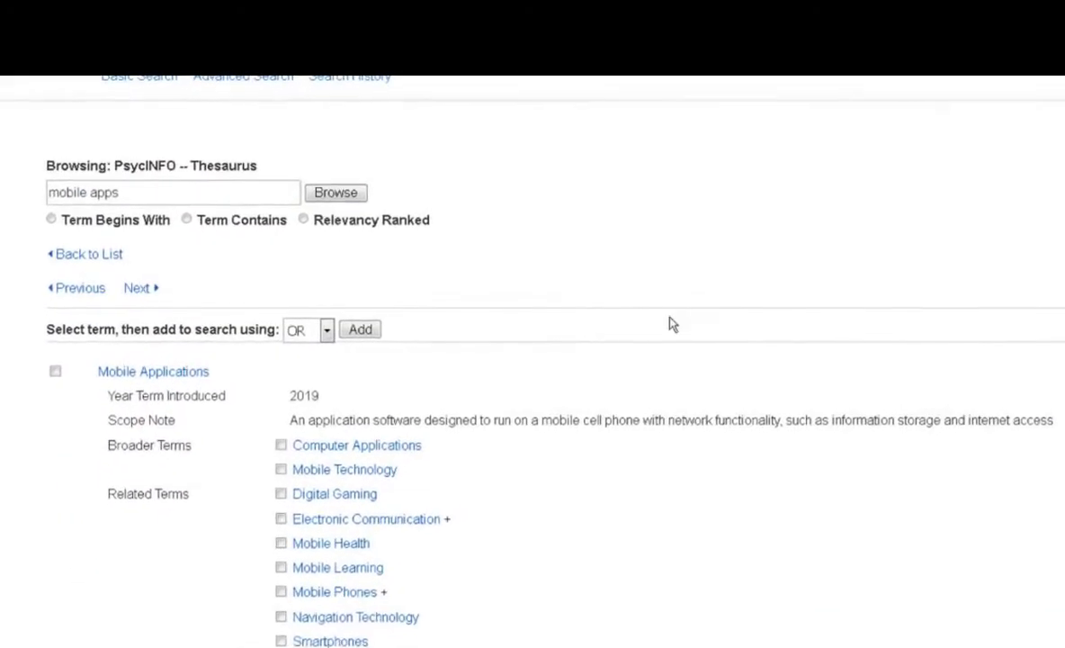
pyautogui.scroll(-2, 771, 332)
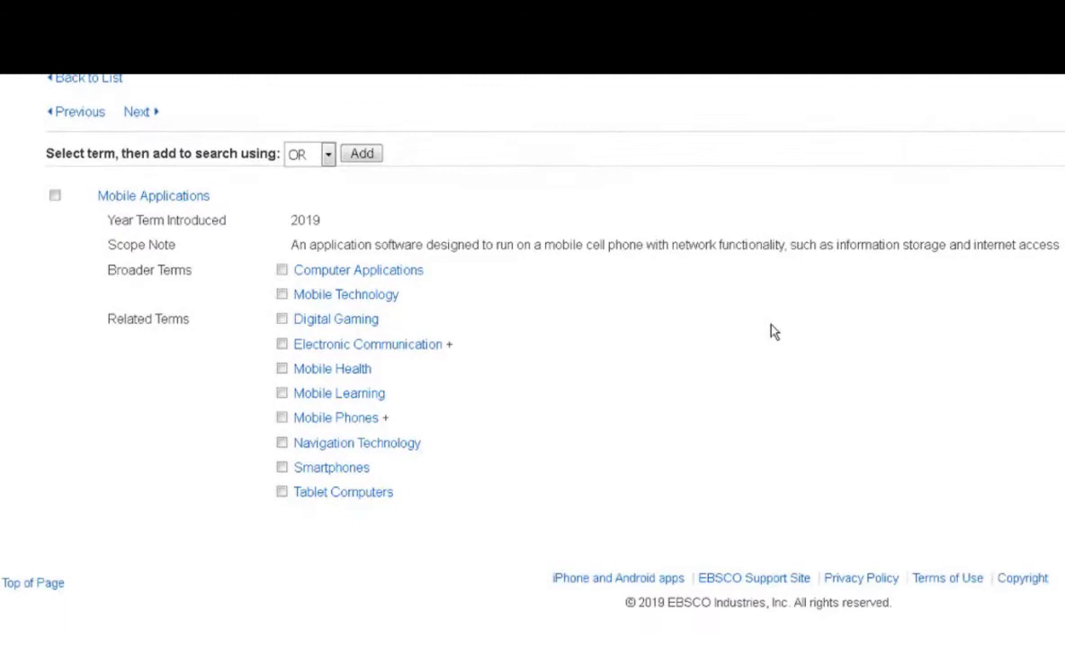
pyautogui.click(55, 196)
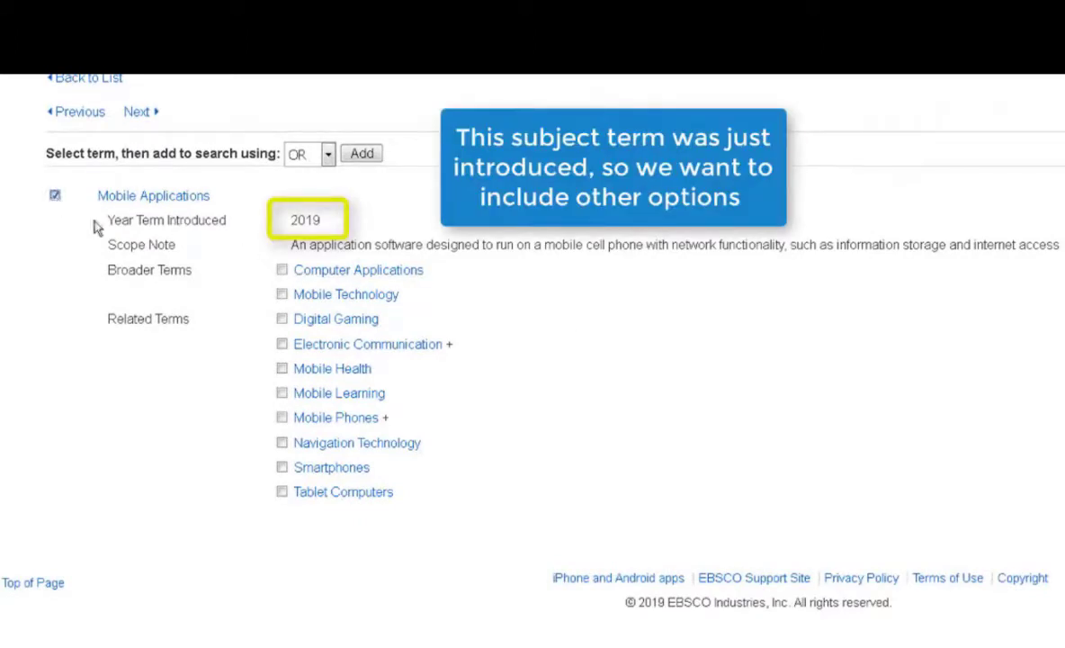
pyautogui.click(282, 418)
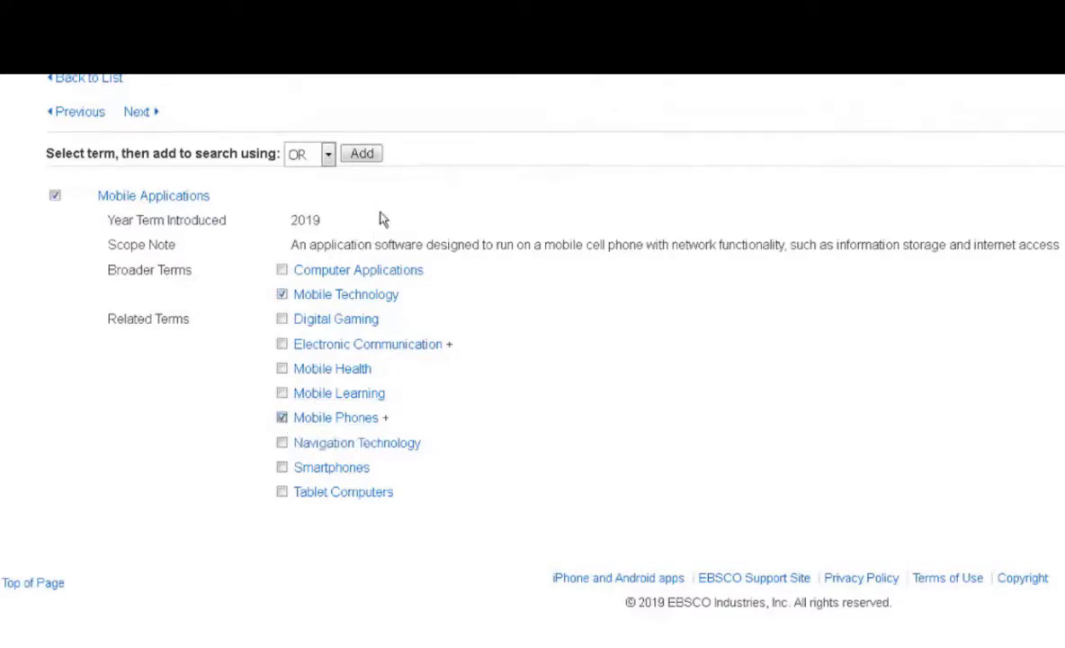
pyautogui.click(363, 155)
pyautogui.scroll(5, 367, 225)
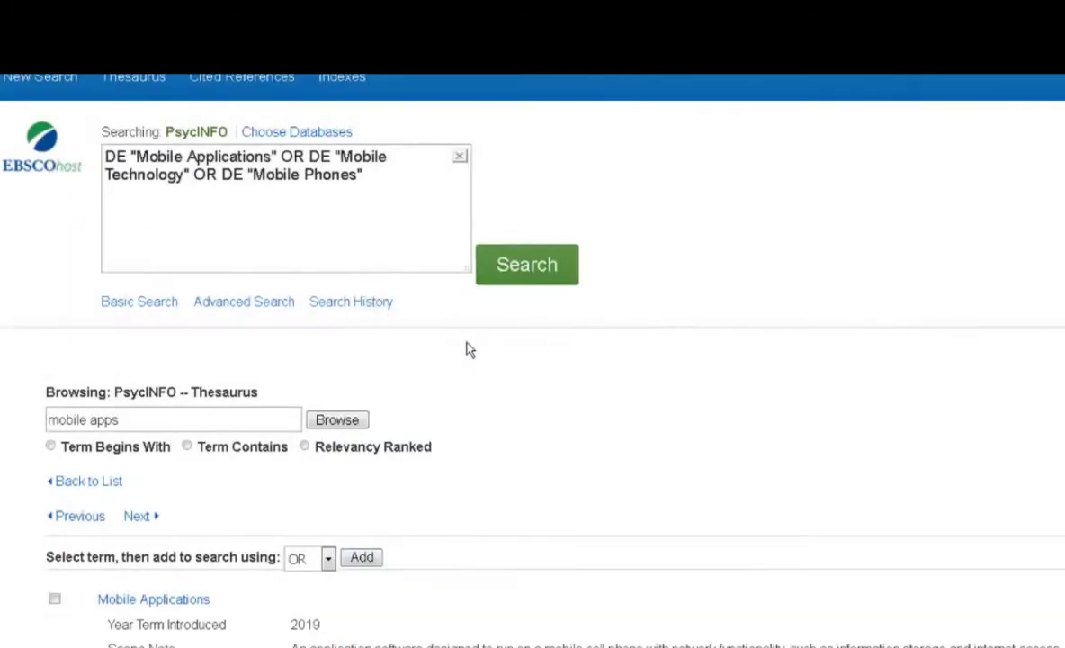
# Look up 'depression' in the thesaurus in place of the previous term.
pyautogui.moveTo(229, 425); pyautogui.dragTo(33, 425)
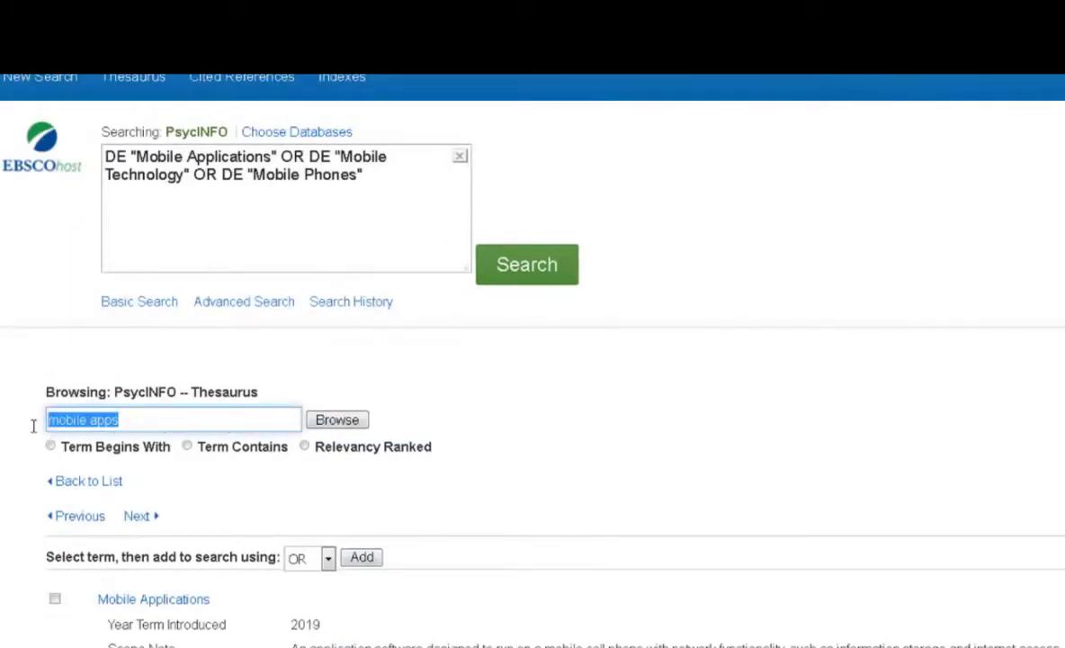
pyautogui.write('dep')
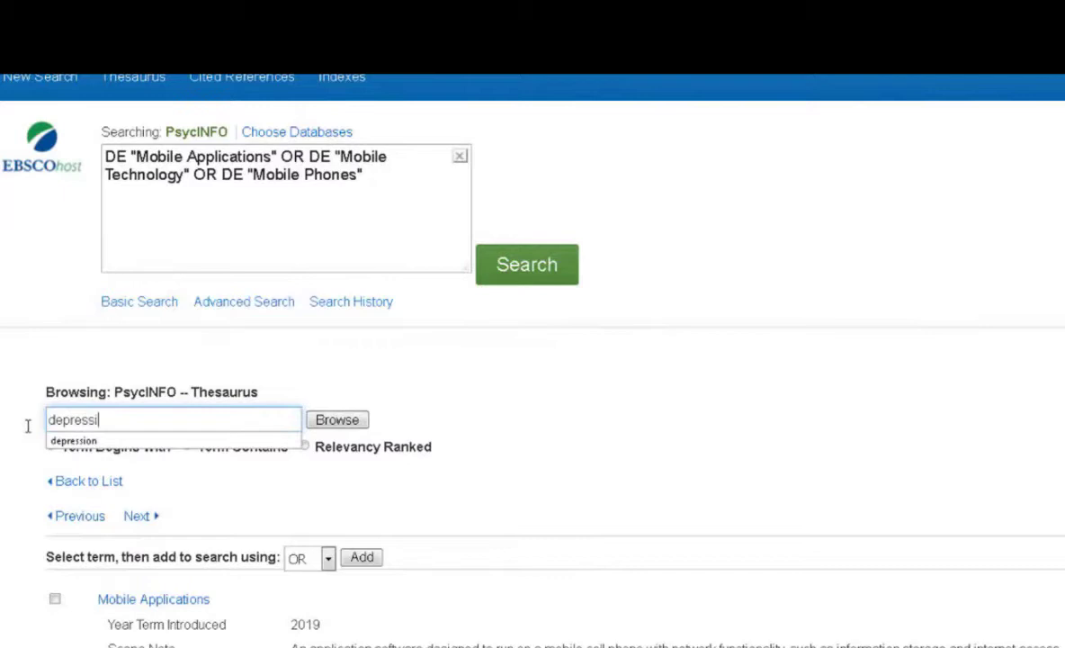
pyautogui.write('ression')
pyautogui.click(318, 419)
pyautogui.scroll(-1, 459, 488)
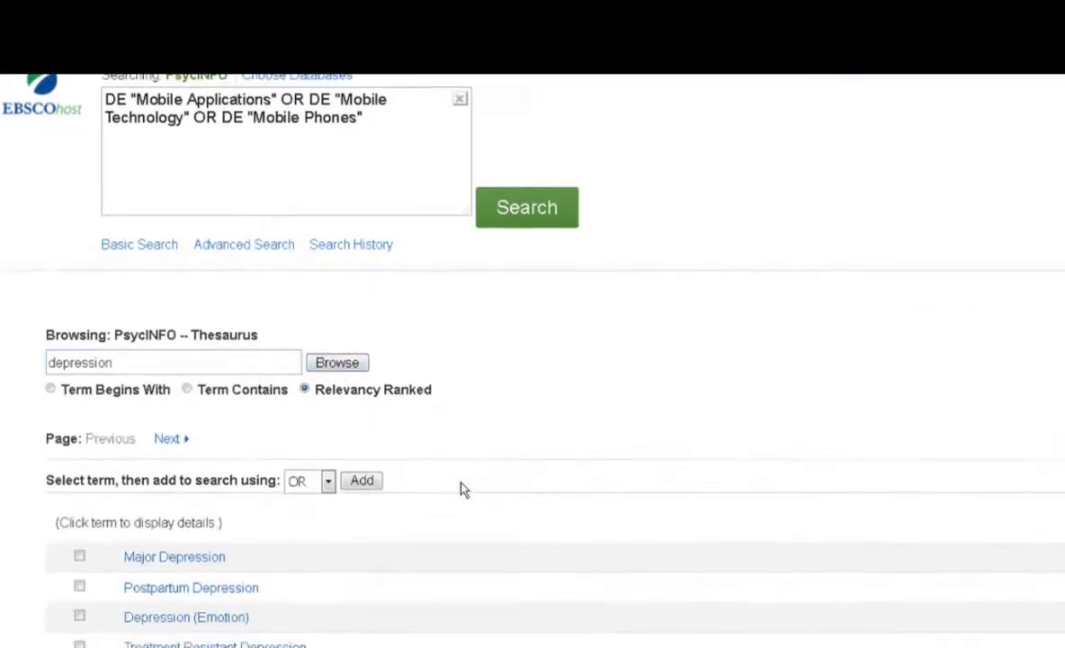
pyautogui.scroll(-3, 460, 488)
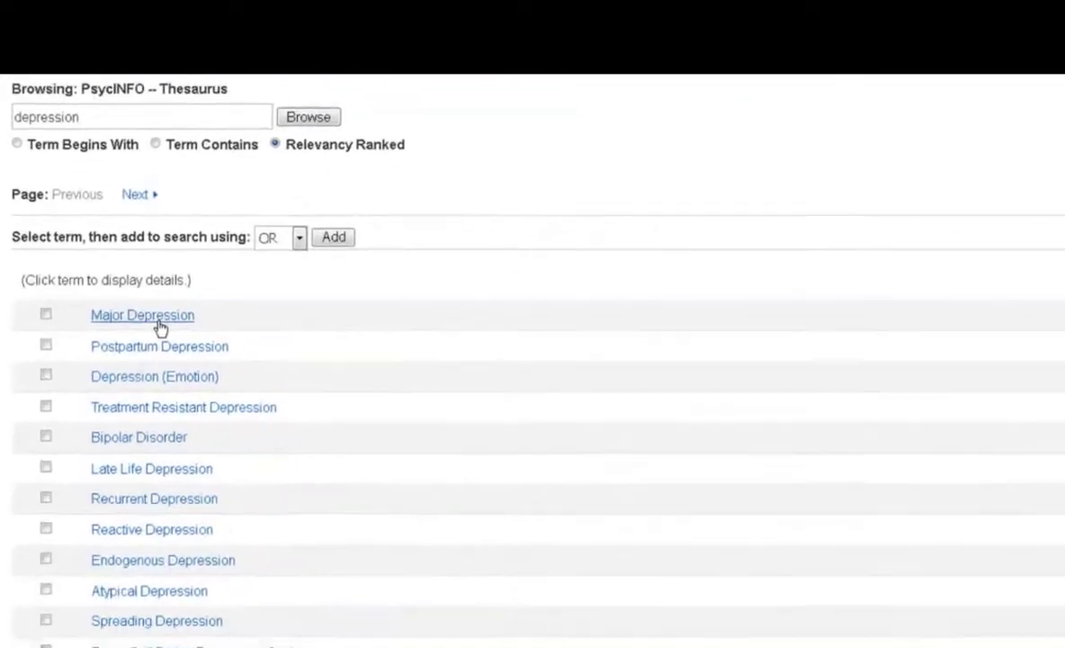
# Add Major Depression with AND and run the search, giving 98 results.
pyautogui.click(191, 422)
pyautogui.scroll(-1, 652, 347)
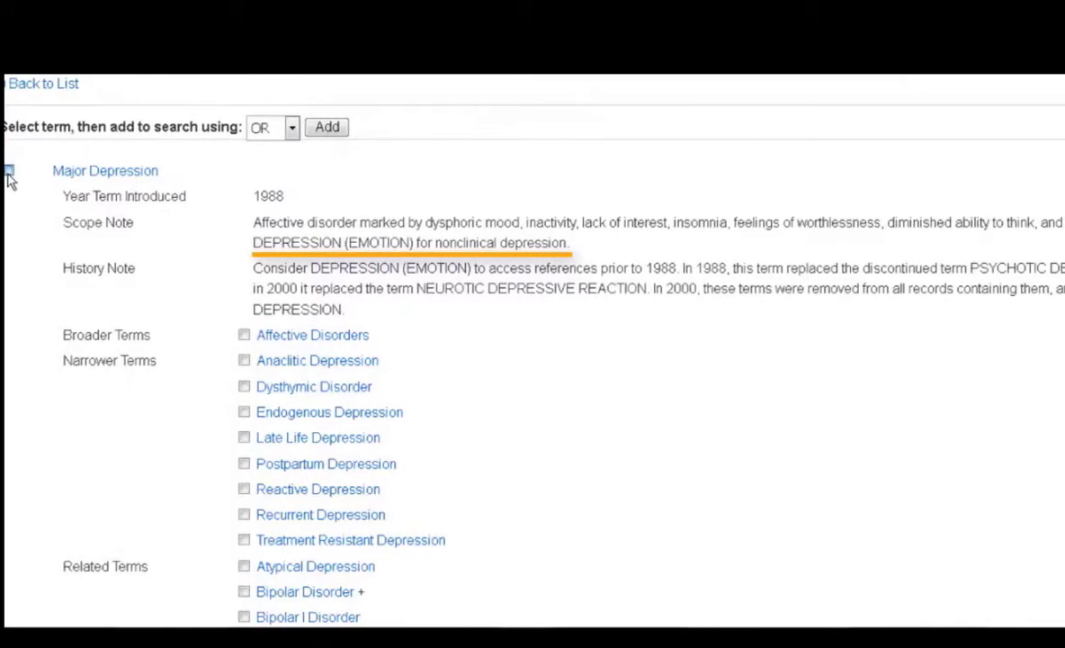
pyautogui.click(22, 170)
pyautogui.click(305, 129)
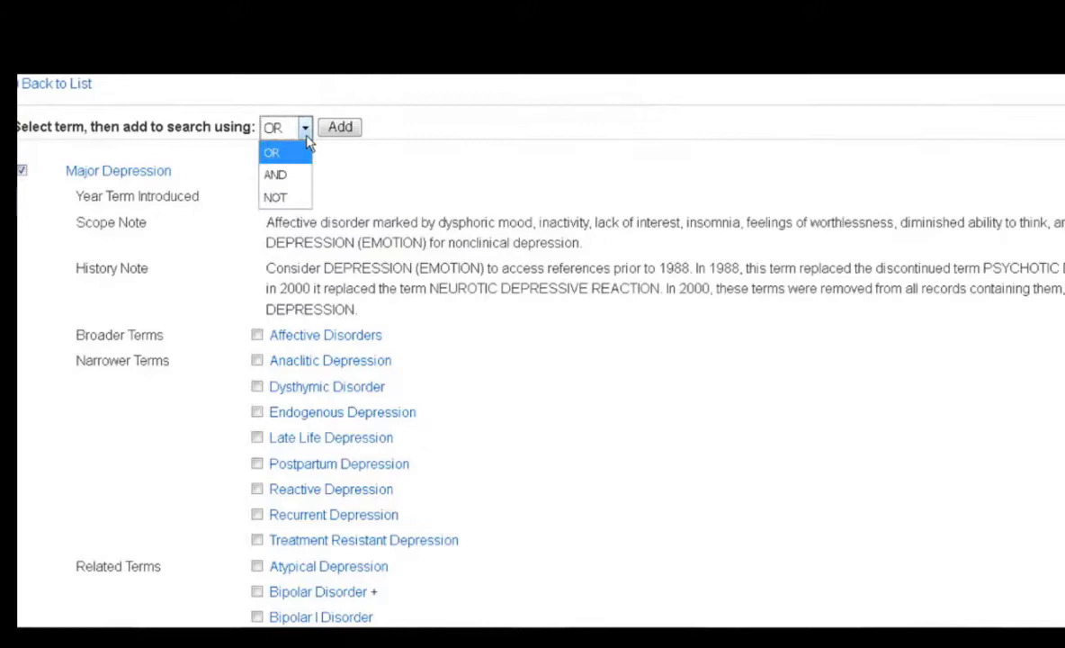
pyautogui.click(297, 176)
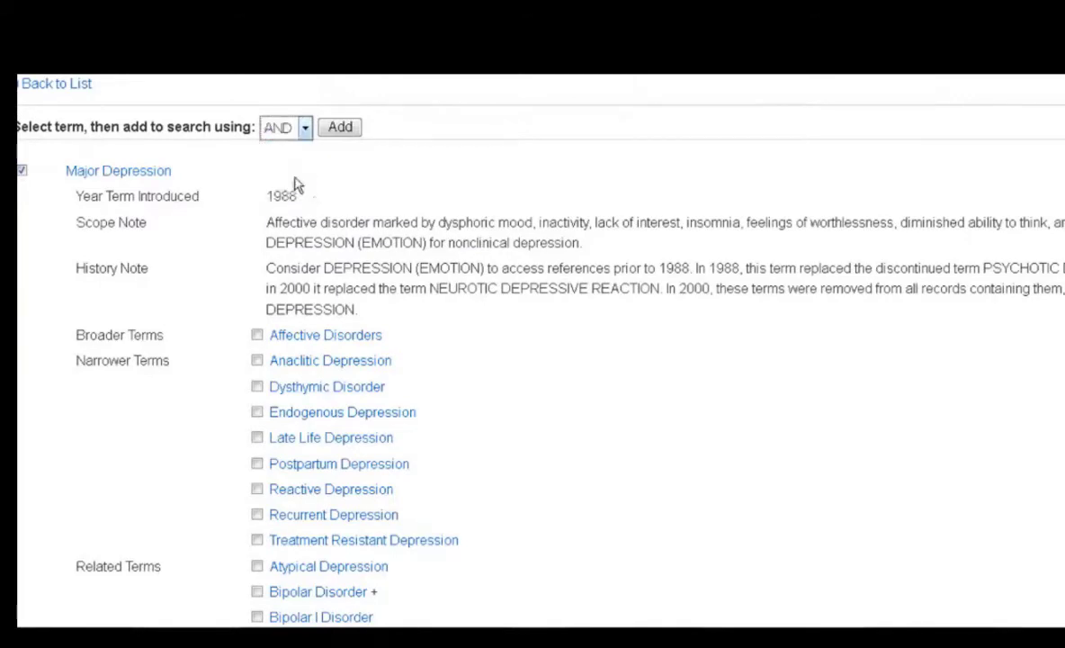
pyautogui.click(341, 130)
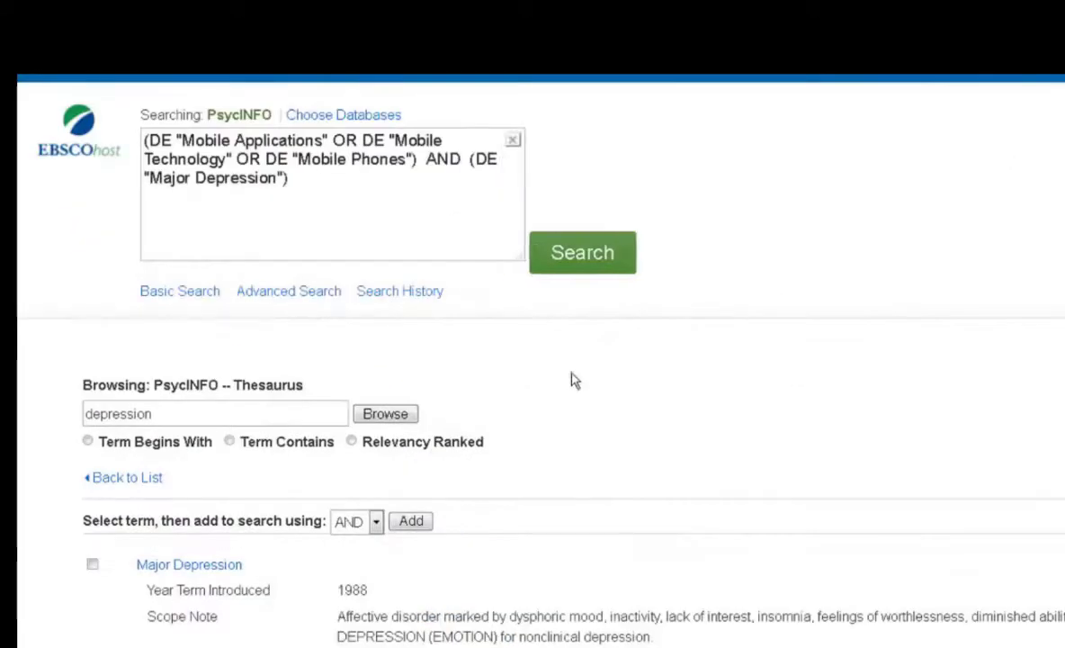
pyautogui.click(583, 259)
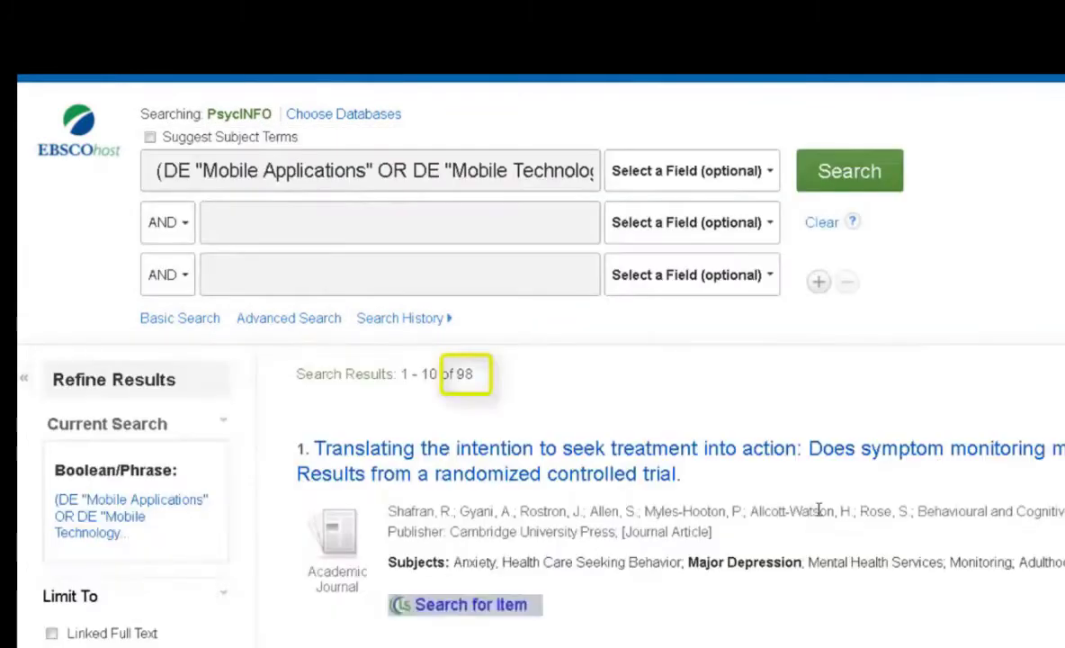
# Review the full Subject: Major Heading list for the 98 results, then close it unchanged.
pyautogui.scroll(-1, 819, 509)
pyautogui.scroll(-1, 817, 512)
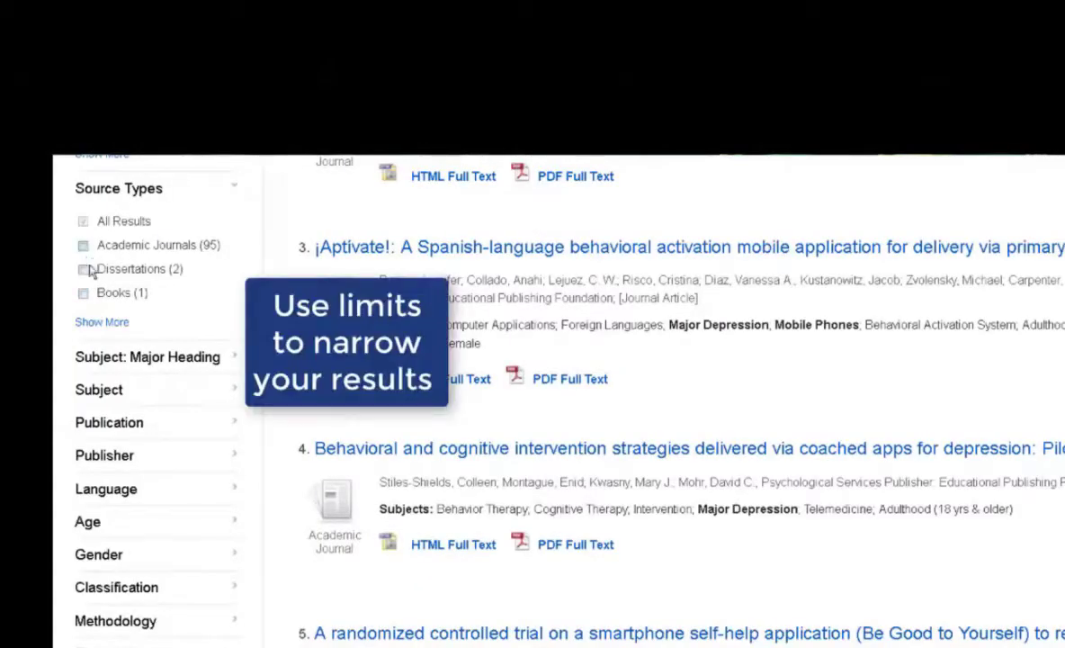
pyautogui.click(144, 360)
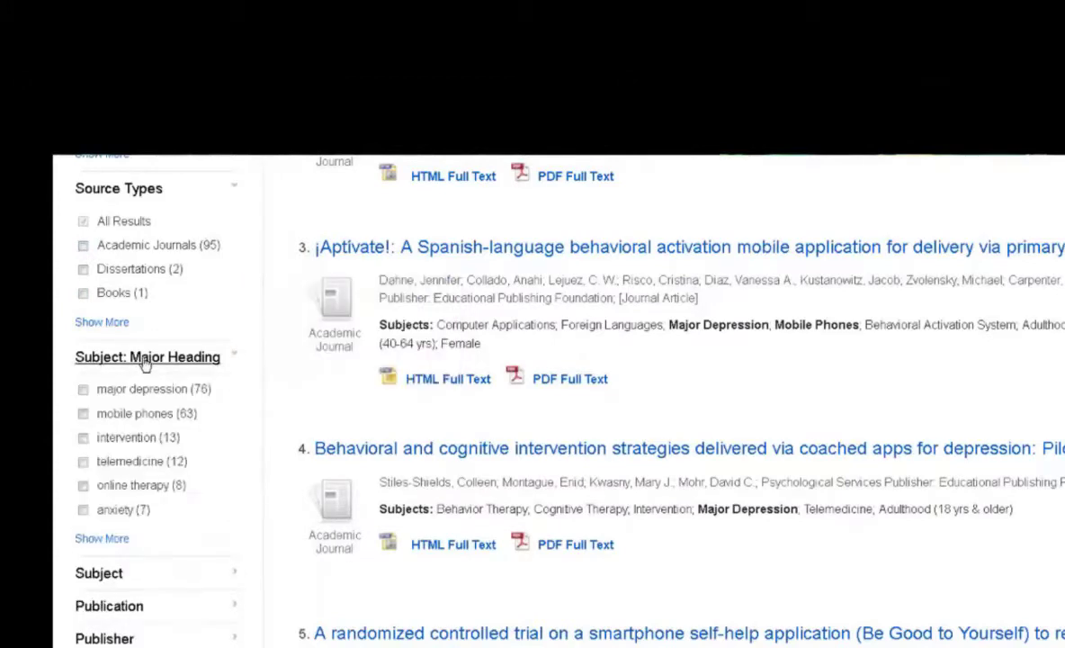
pyautogui.click(81, 540)
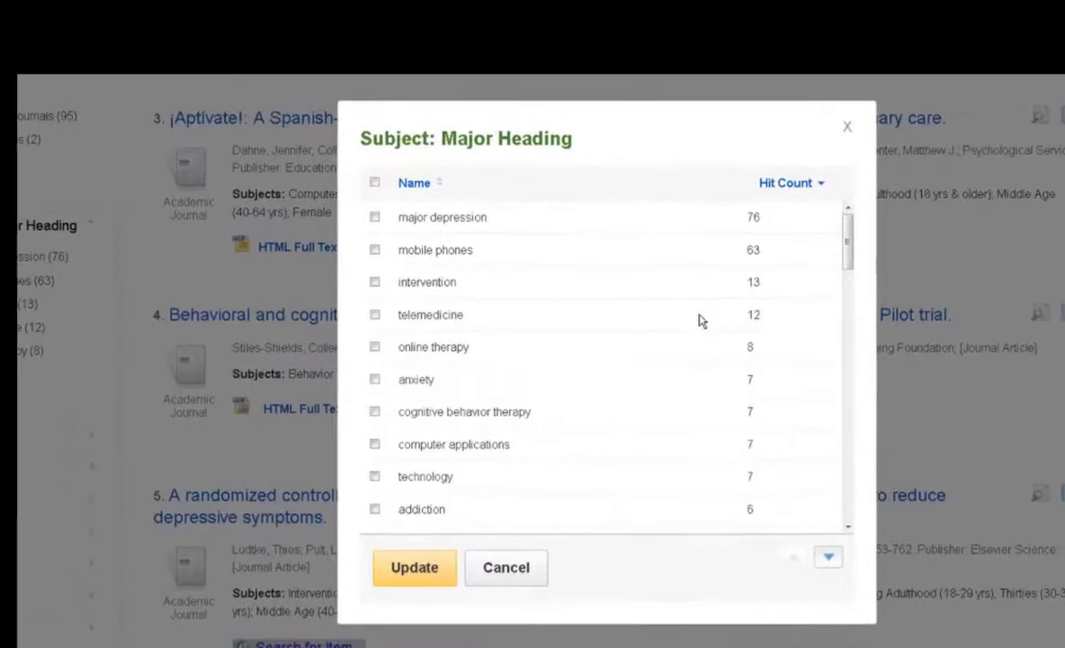
pyautogui.scroll(-3, 743, 360)
pyautogui.scroll(-5, 703, 322)
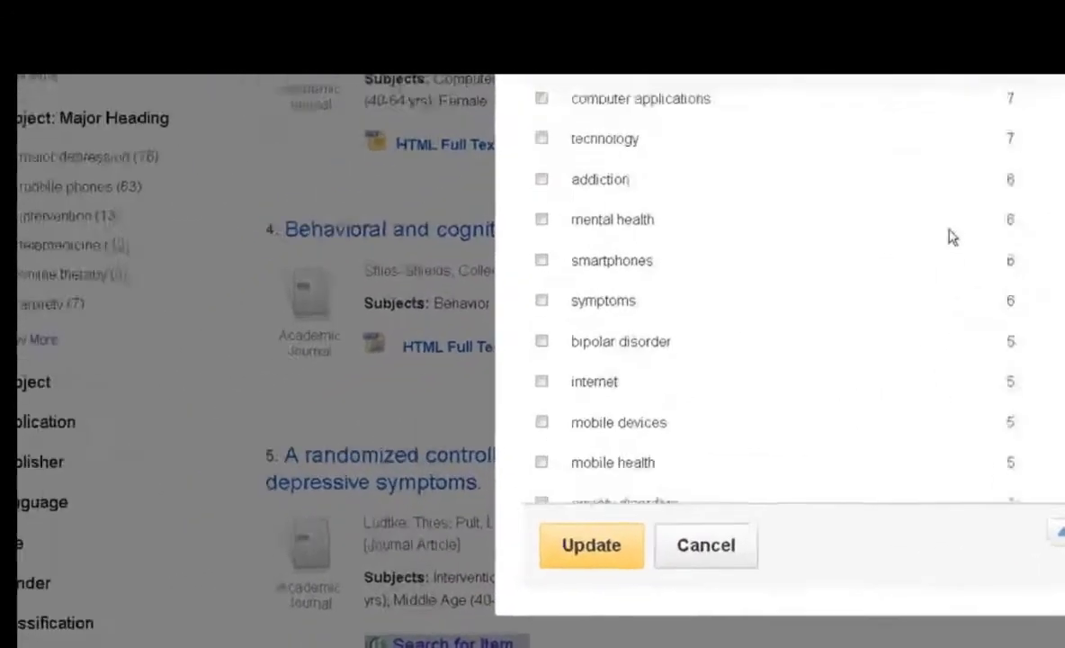
pyautogui.click(506, 567)
# Show the full list of Age group limits, from adulthood to very old.
pyautogui.scroll(-5, 155, 405)
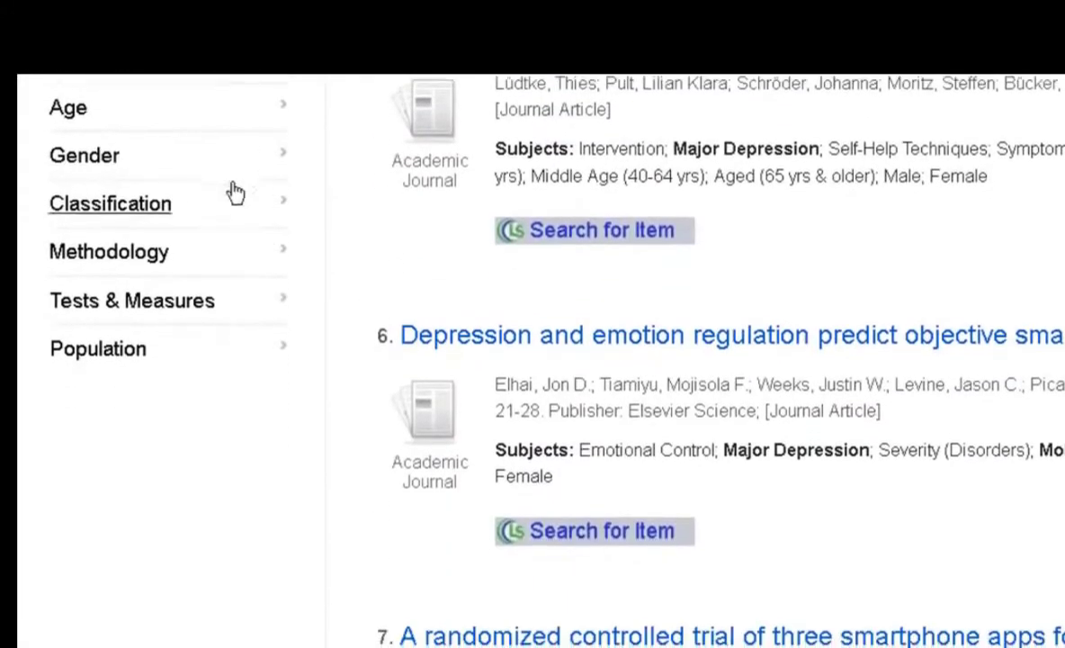
pyautogui.click(230, 107)
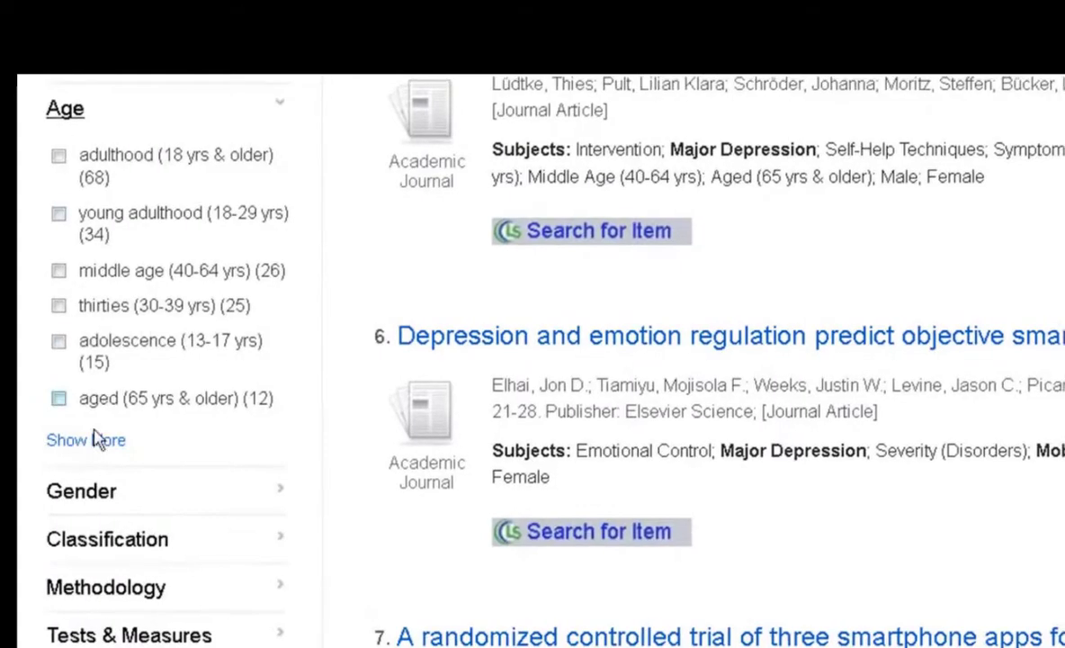
pyautogui.click(94, 439)
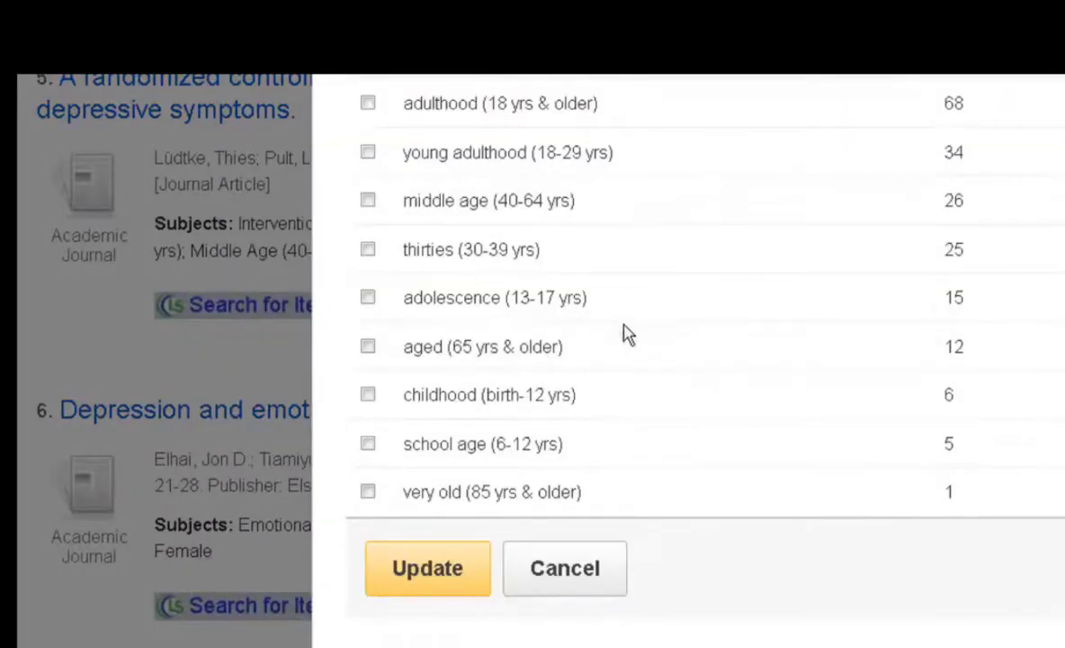
# Limit results to adolescence (13-17 yrs), review the 15 hits, then remove the limit.
pyautogui.click(369, 299)
pyautogui.click(441, 569)
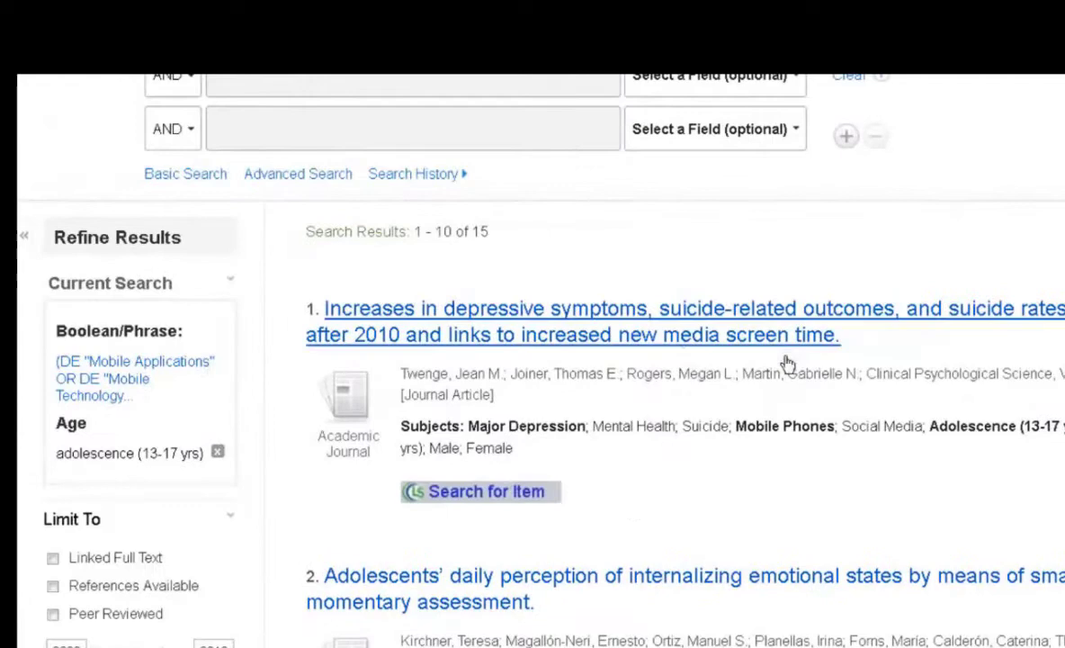
pyautogui.scroll(-5, 788, 363)
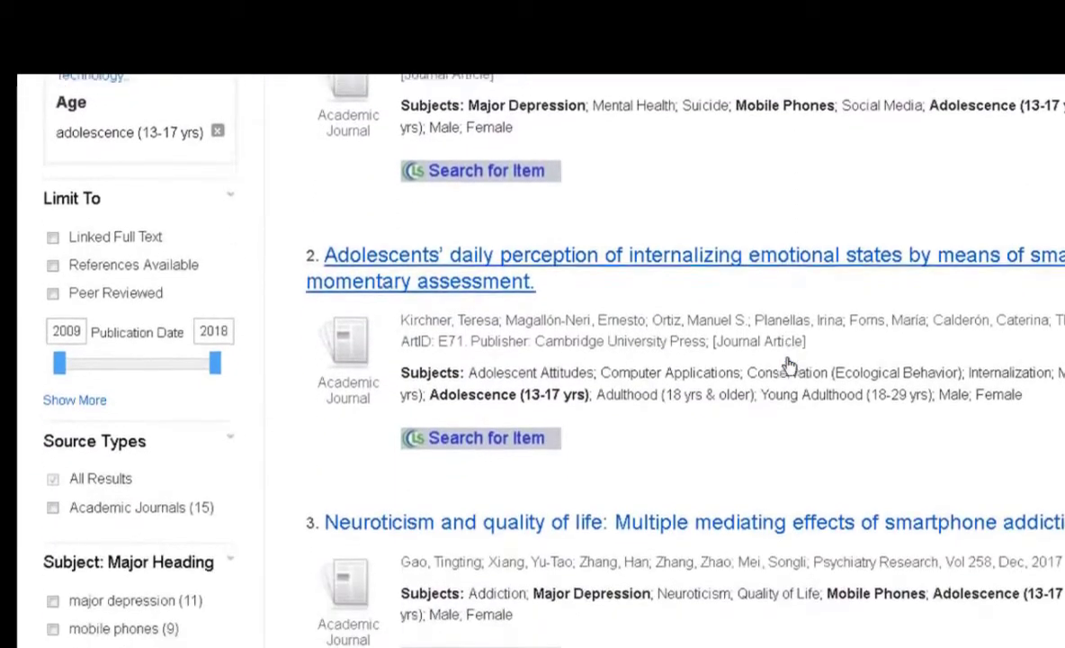
pyautogui.scroll(-1, 788, 358)
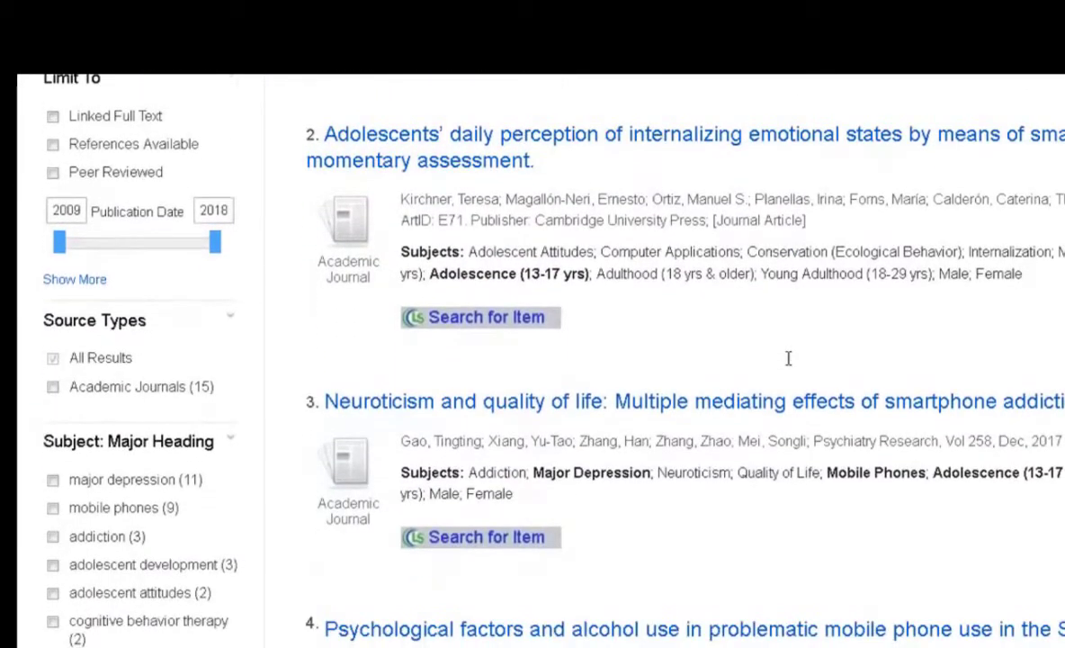
pyautogui.scroll(2, 788, 358)
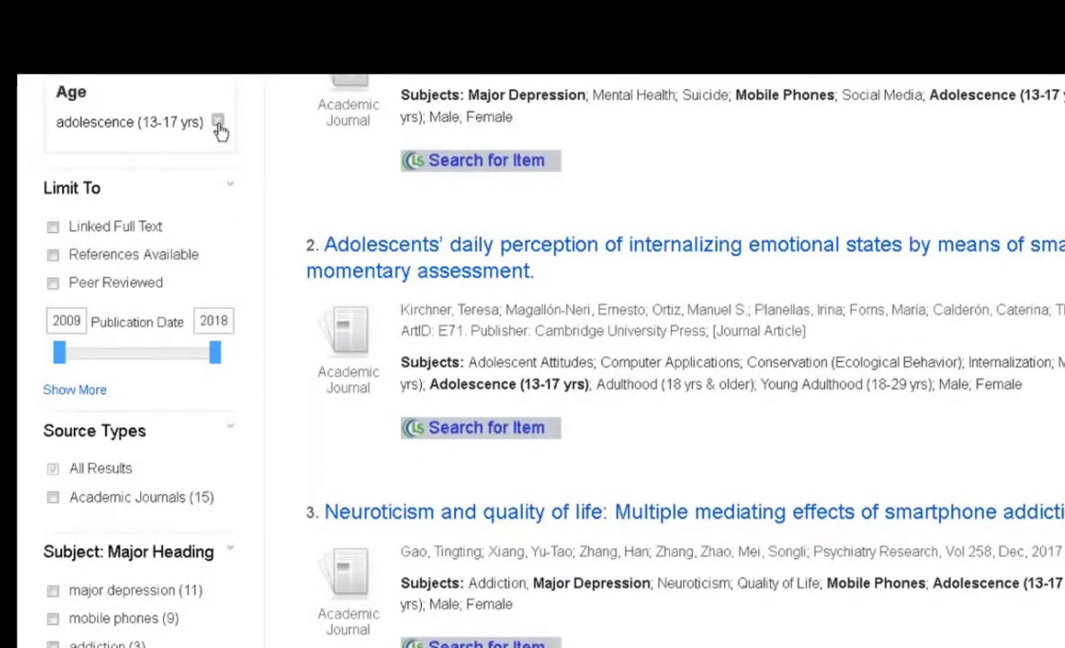
pyautogui.click(217, 122)
pyautogui.scroll(-10, 404, 221)
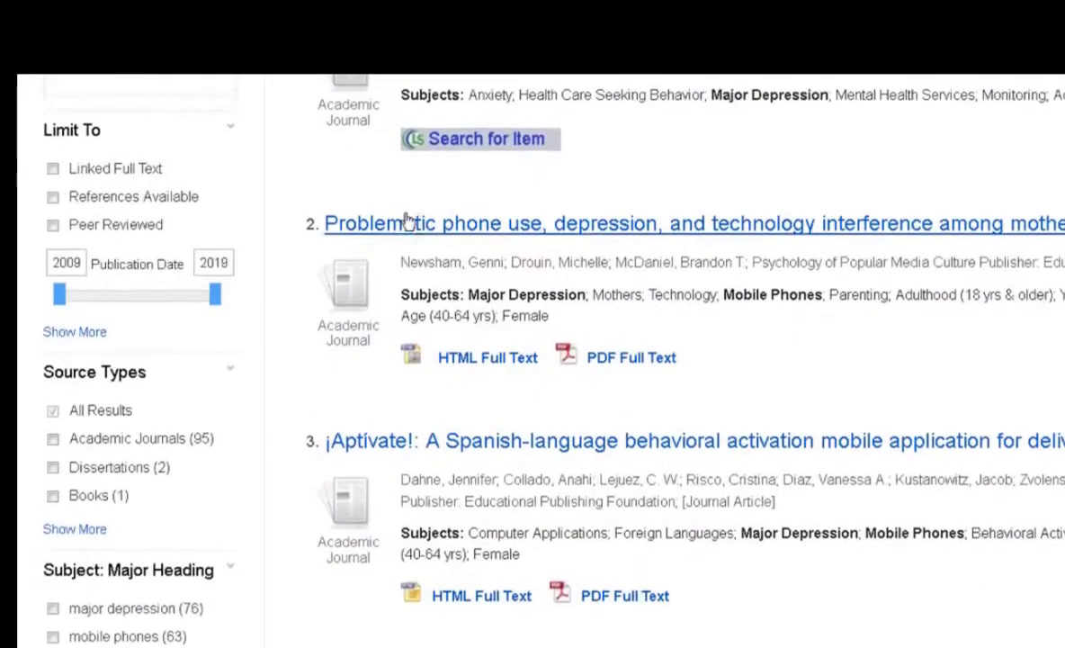
pyautogui.scroll(-8, 405, 217)
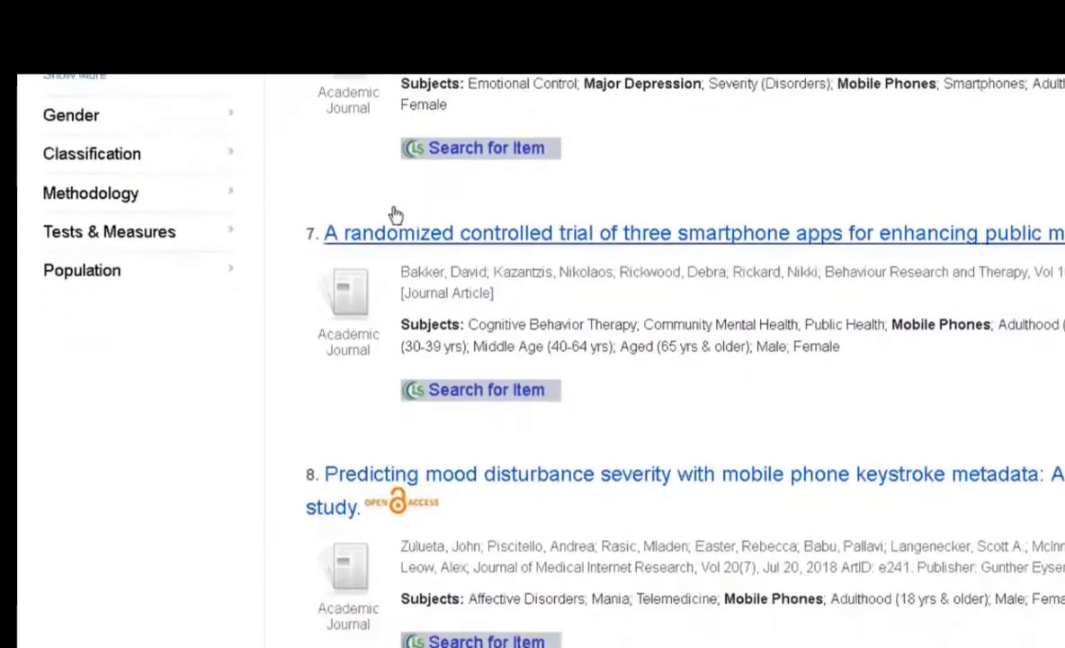
pyautogui.click(183, 155)
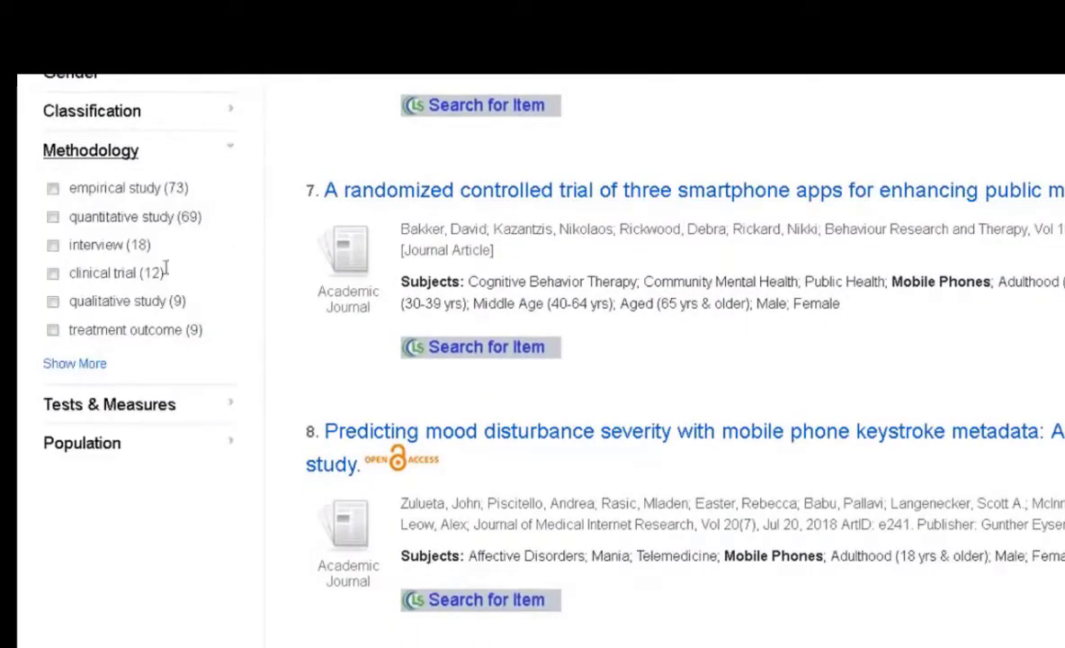
pyautogui.click(86, 363)
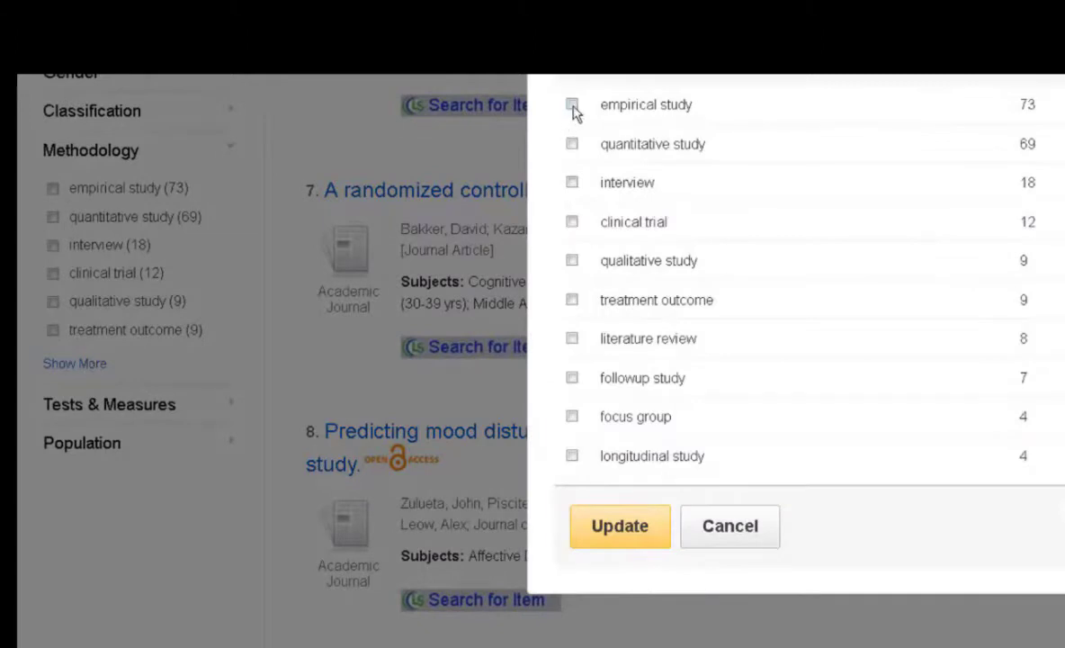
pyautogui.click(574, 105)
pyautogui.click(572, 145)
pyautogui.click(573, 222)
pyautogui.scroll(-3, 715, 329)
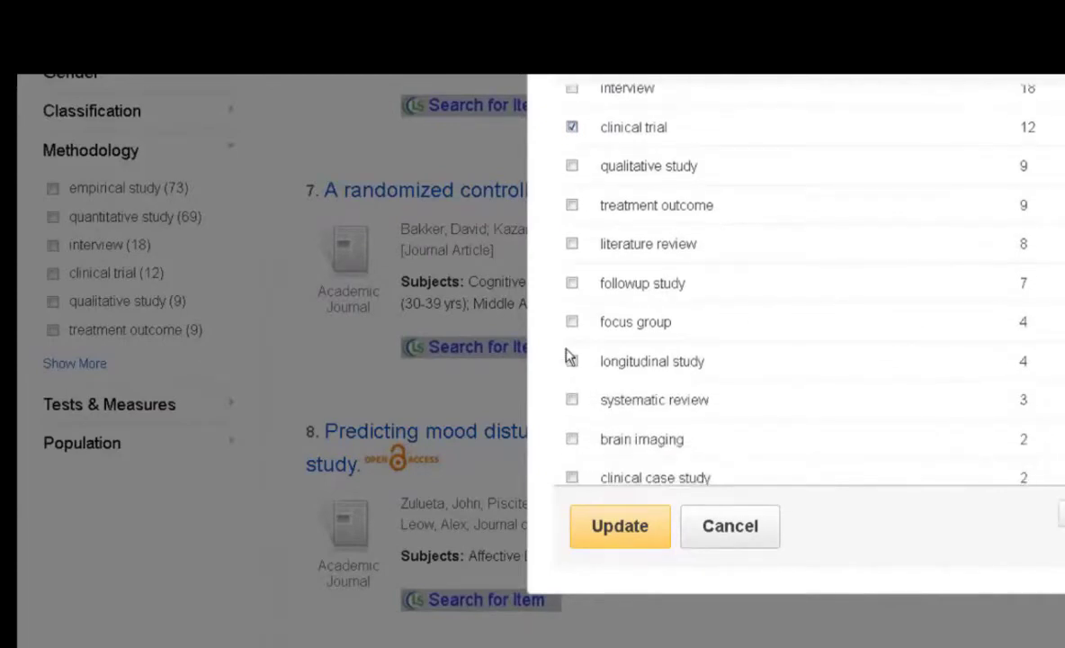
pyautogui.click(572, 401)
pyautogui.scroll(-5, 637, 404)
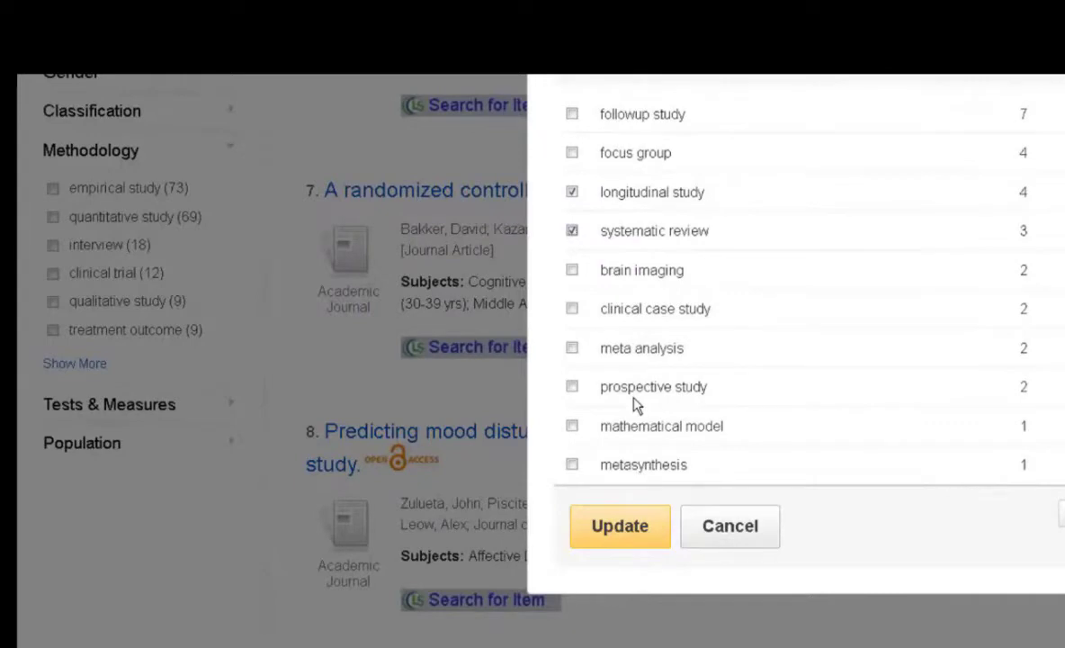
pyautogui.click(574, 349)
pyautogui.click(635, 526)
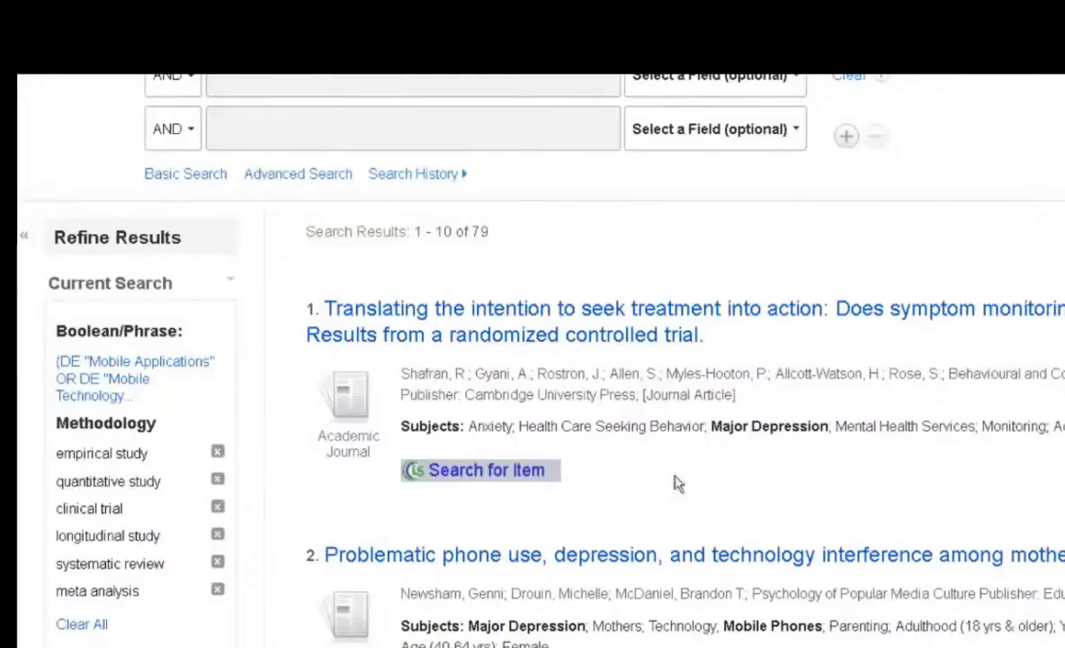
pyautogui.scroll(-5, 936, 439)
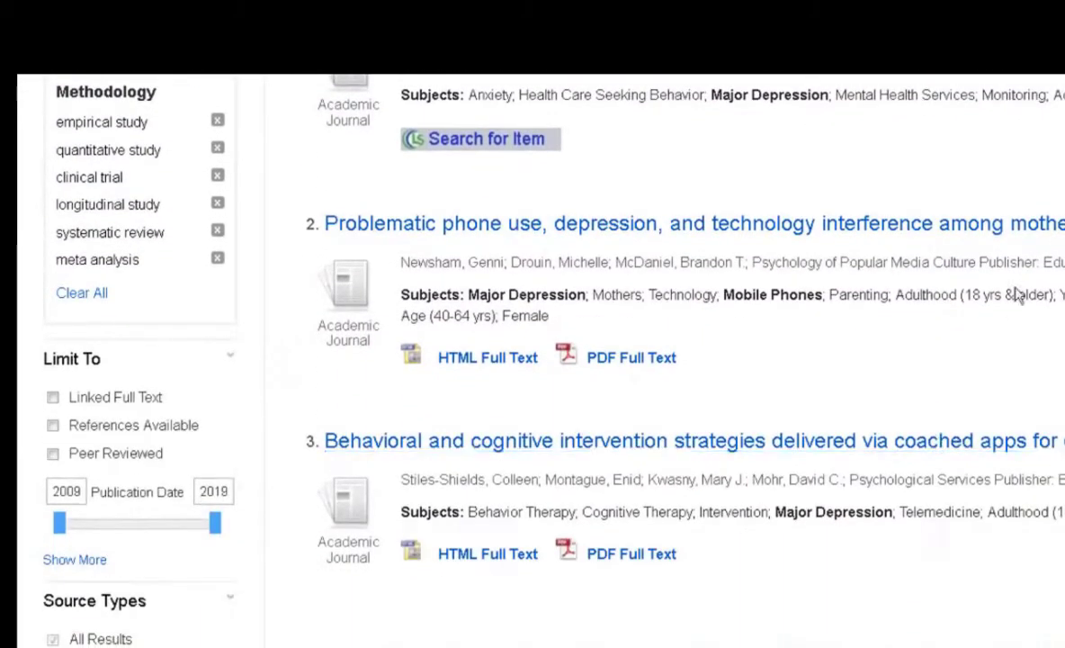
pyautogui.click(81, 293)
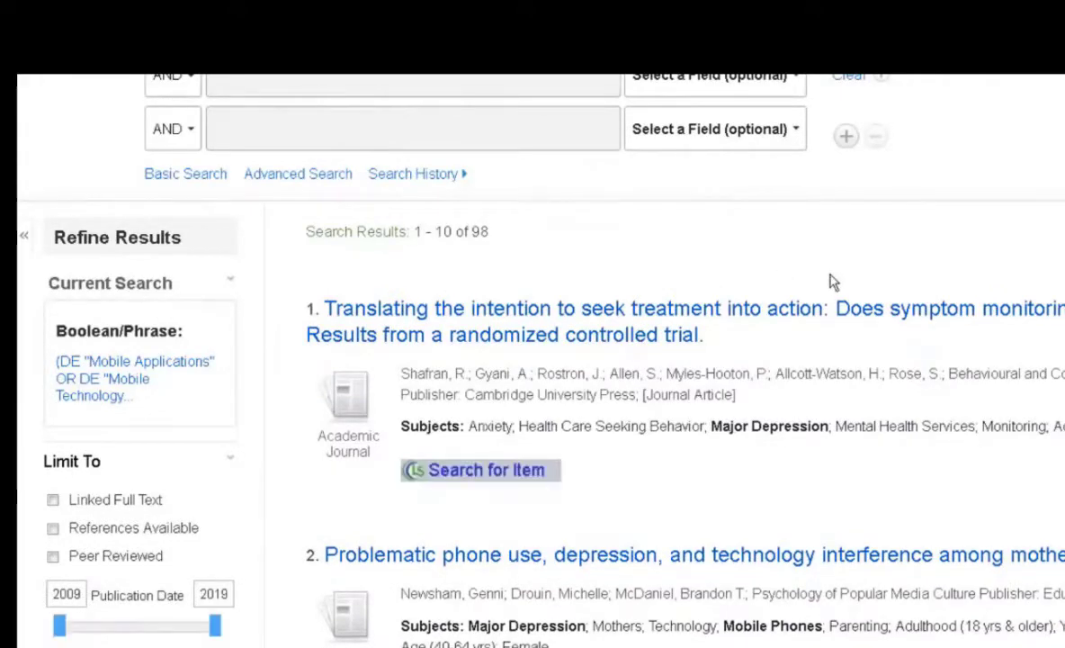
# Open Full Text Finder for result 5, the smartphone self-help application trial.
pyautogui.scroll(-3, 823, 511)
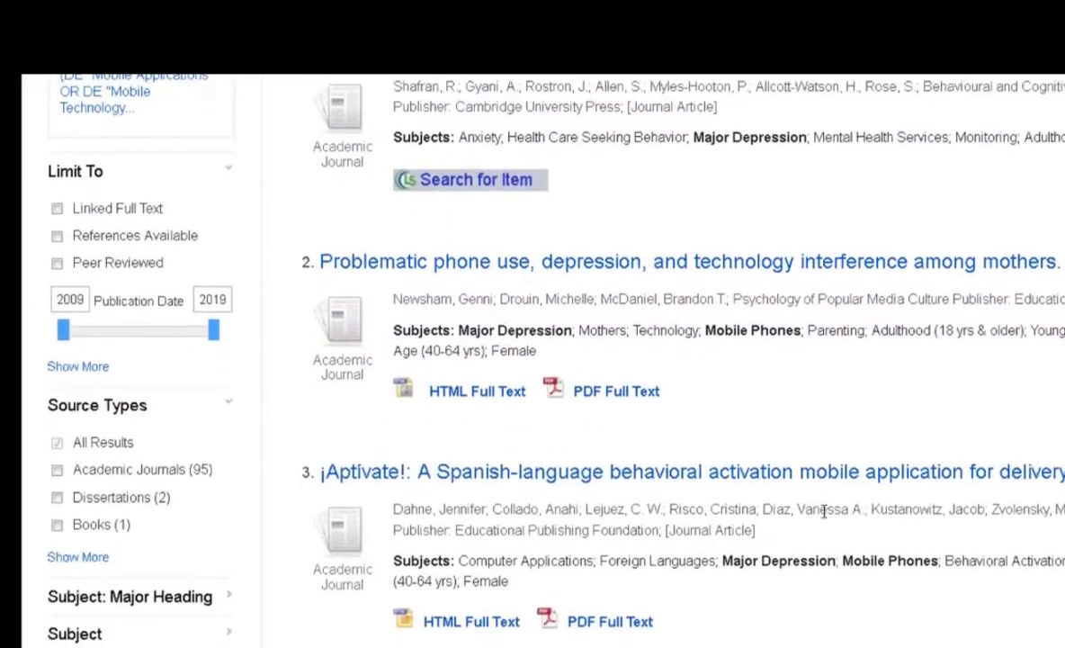
pyautogui.scroll(-5, 824, 510)
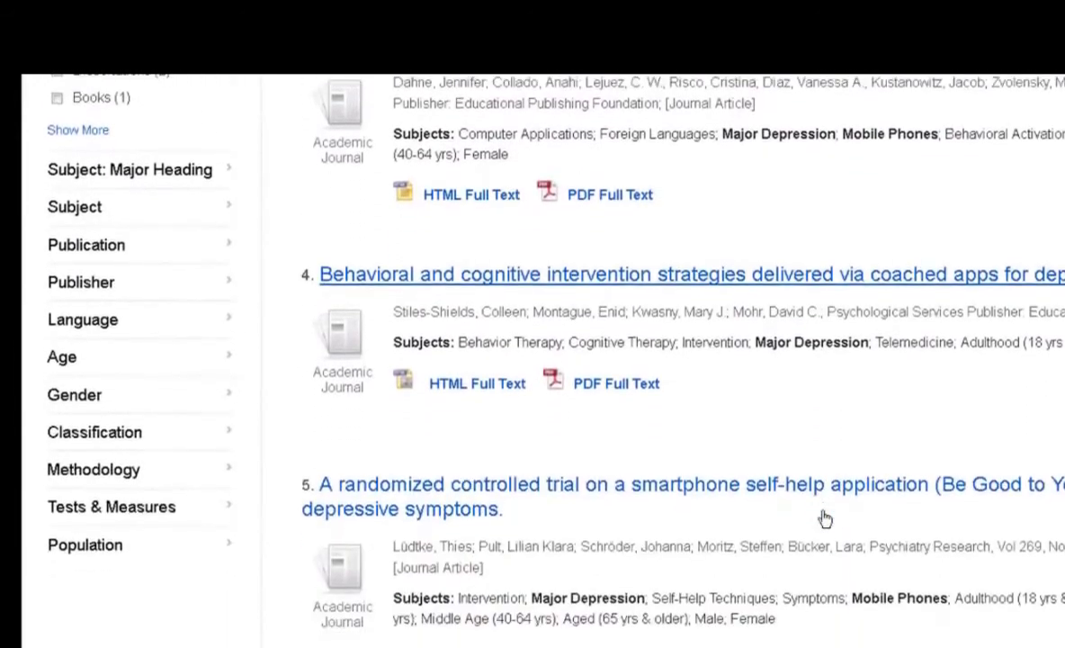
pyautogui.scroll(-3, 823, 519)
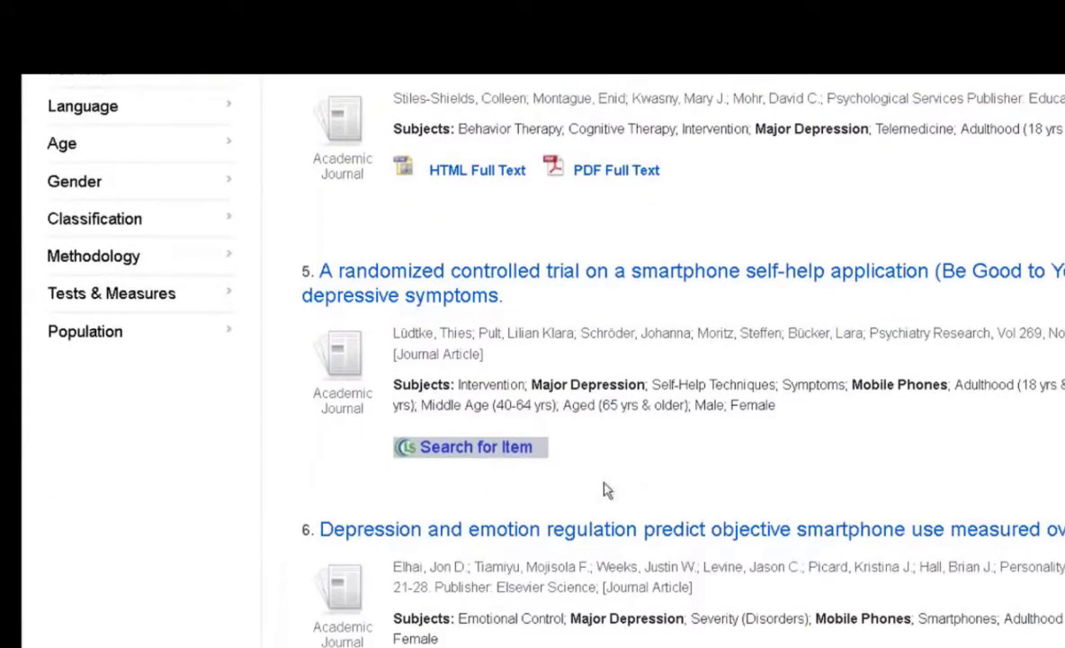
pyautogui.click(507, 452)
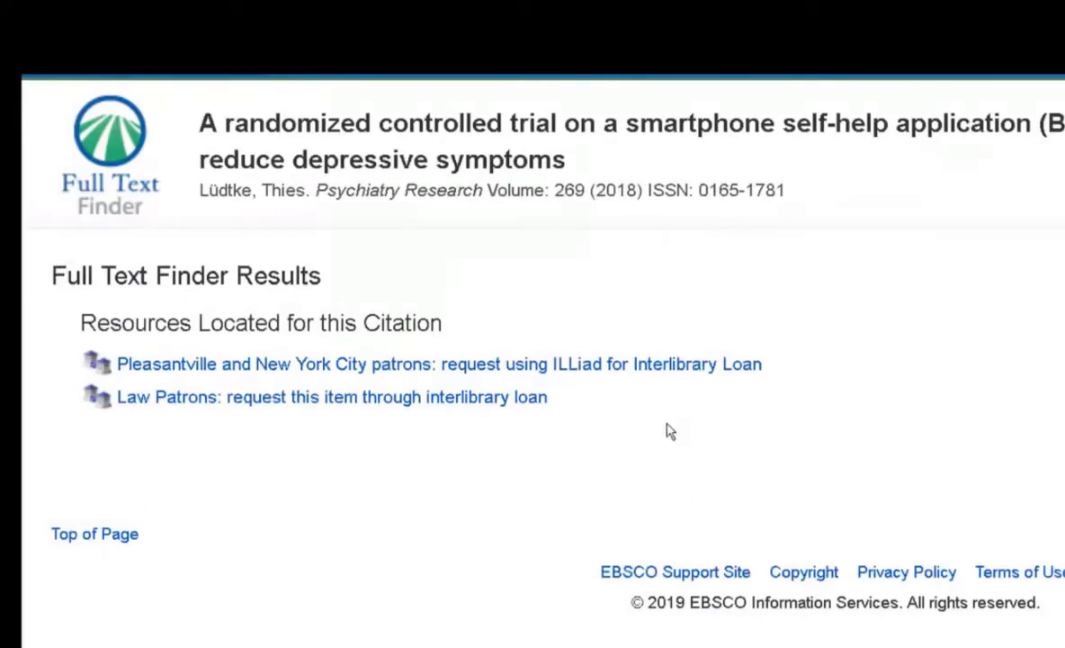
# Log in to ILLiad, review the prefilled Psychiatry Research vol. 269 article request, then return.
pyautogui.click(663, 369)
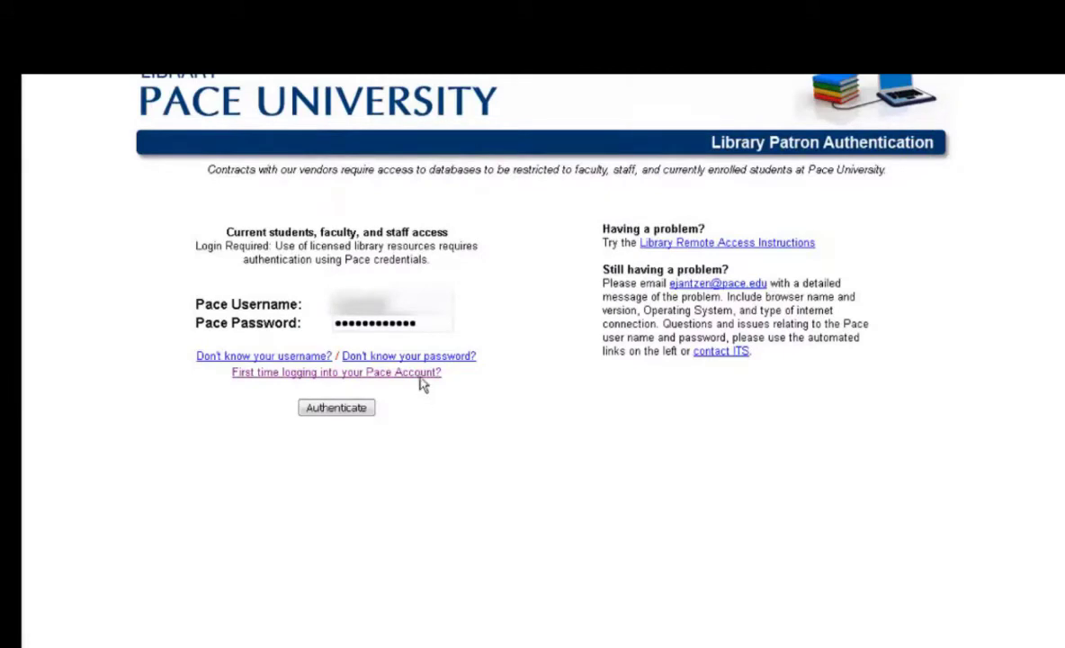
pyautogui.click(352, 412)
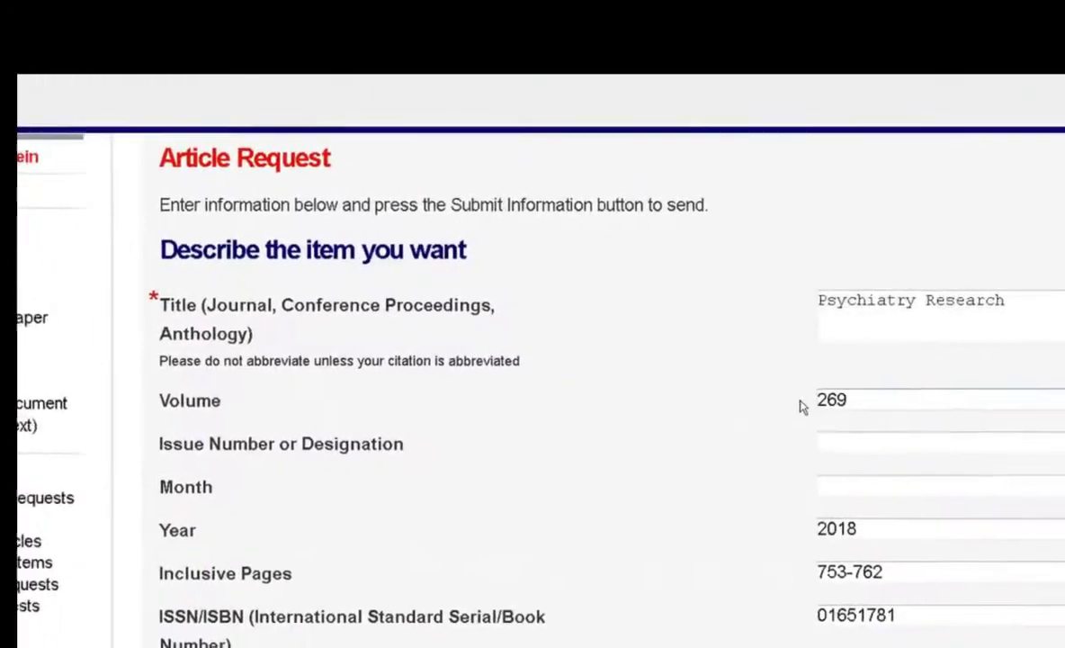
pyautogui.scroll(-10, 753, 404)
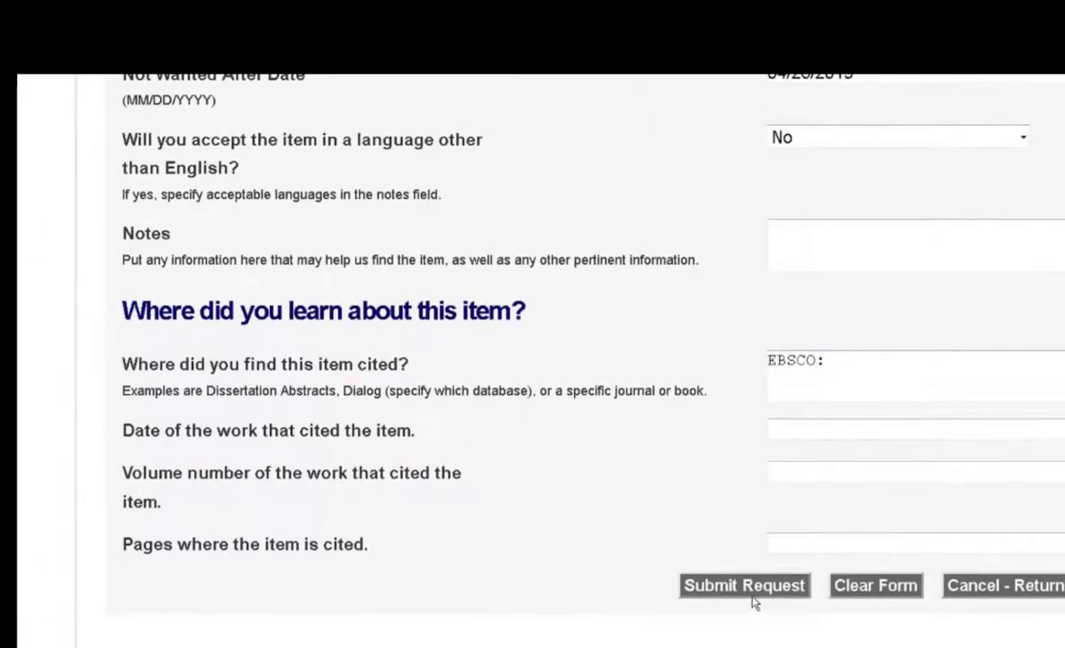
pyautogui.scroll(8, 594, 556)
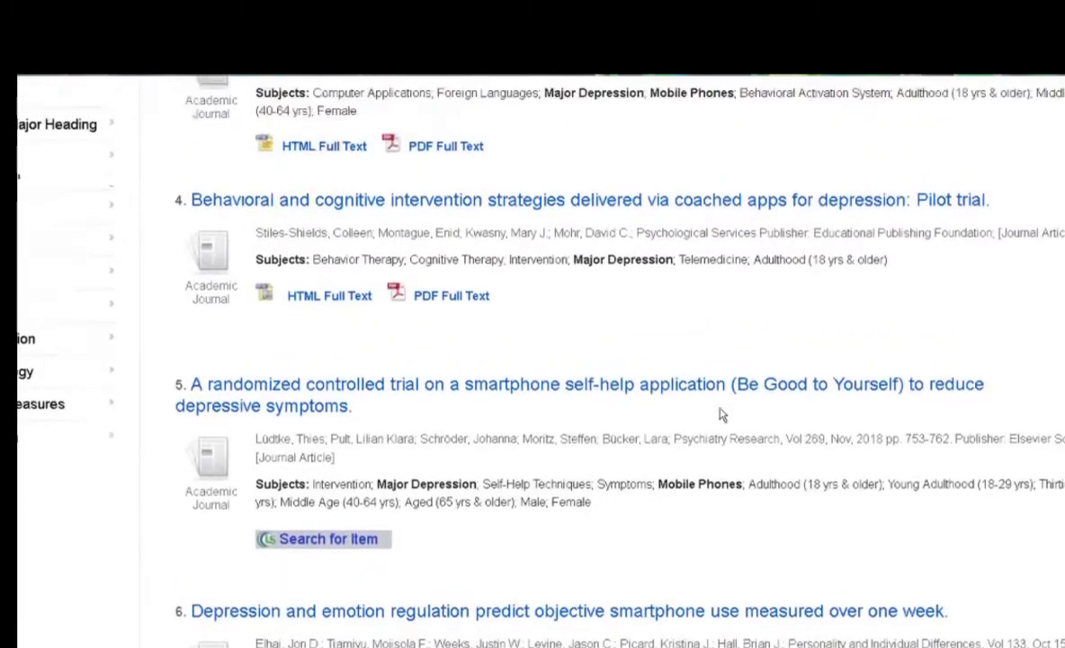
pyautogui.scroll(1, 722, 415)
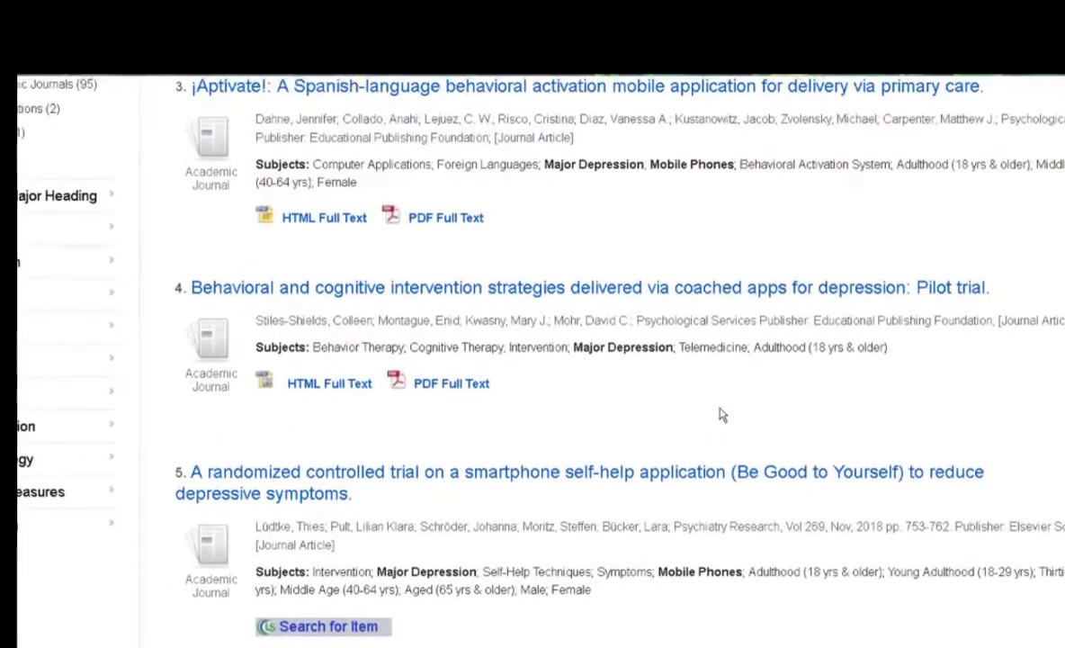
# Open result 4's record and view its PDF full text.
pyautogui.click(664, 288)
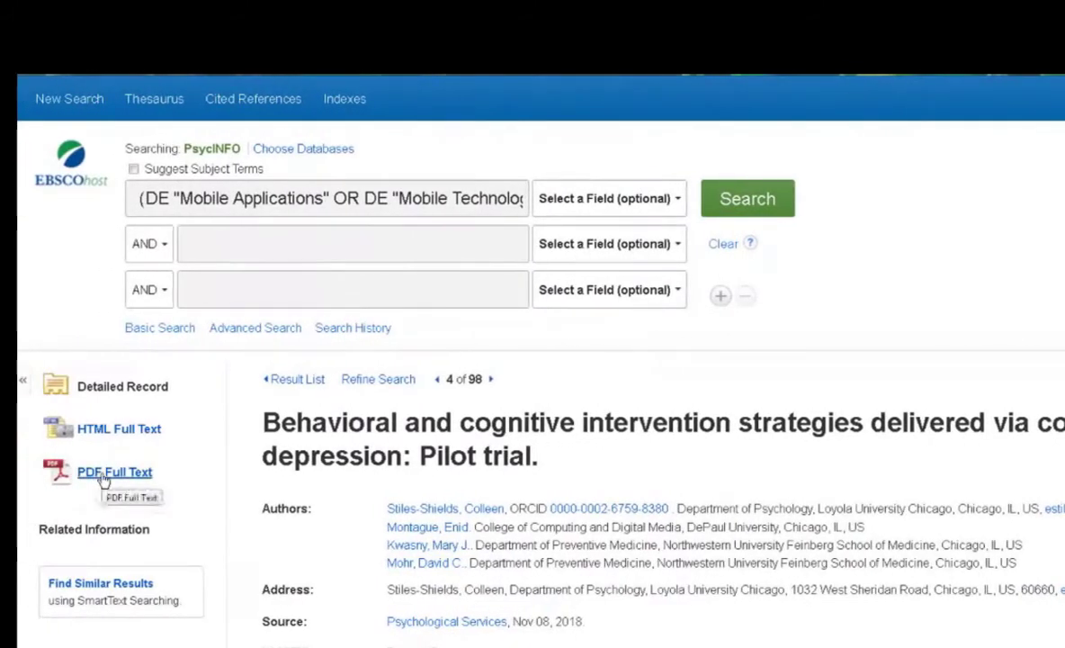
pyautogui.click(102, 480)
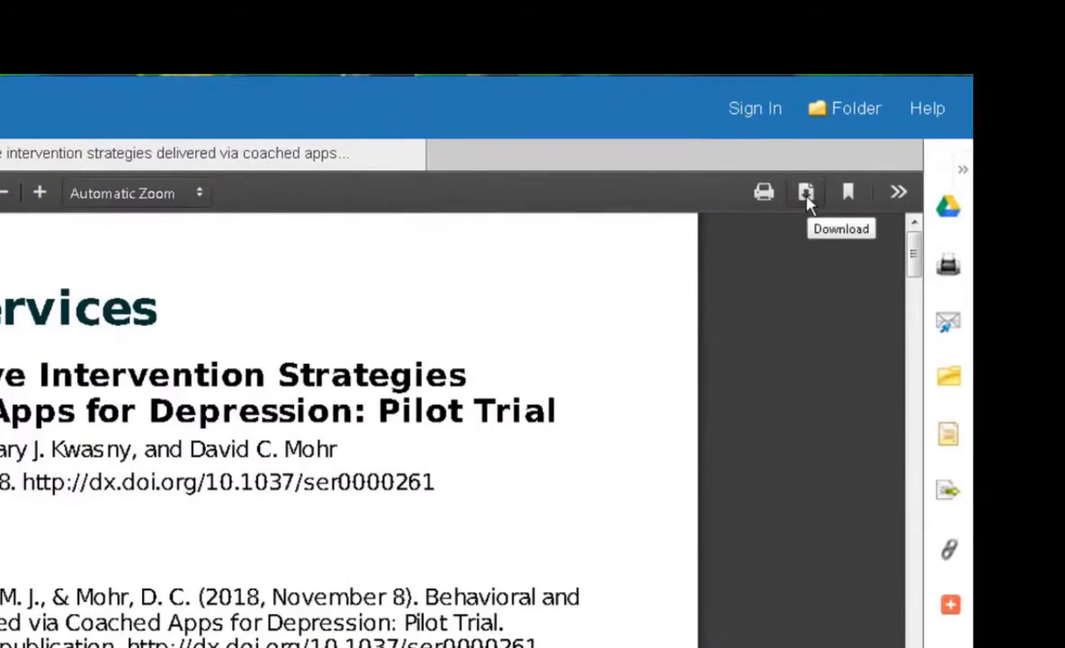
# Show the pilot trial's formatted citations via E-mail with APA format, and select the APA reference.
pyautogui.click(950, 324)
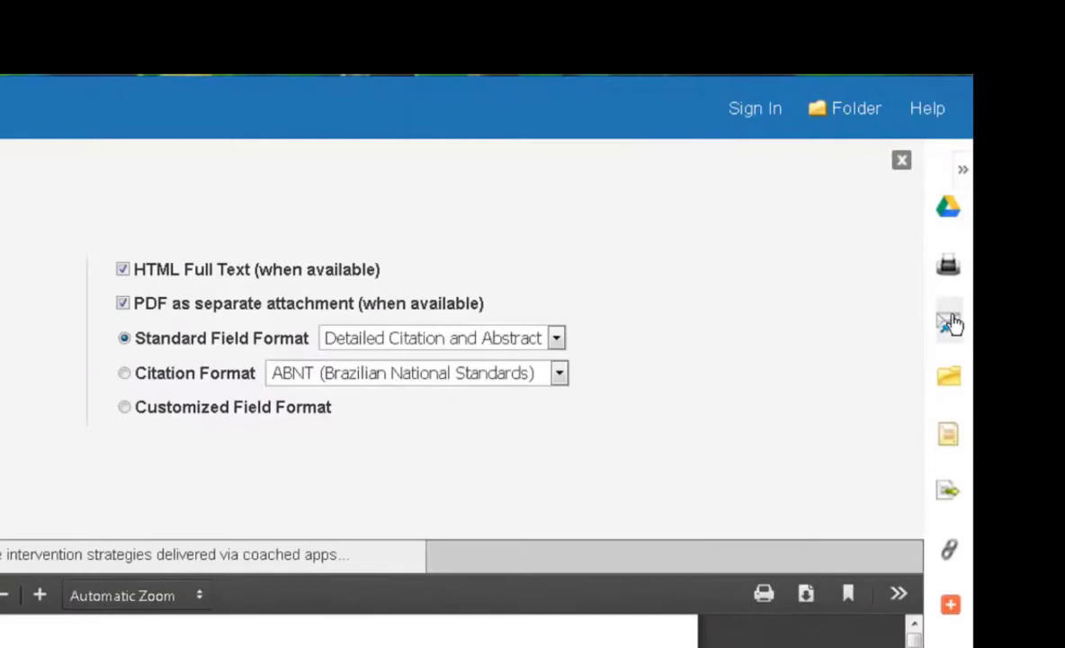
pyautogui.click(528, 373)
pyautogui.click(493, 454)
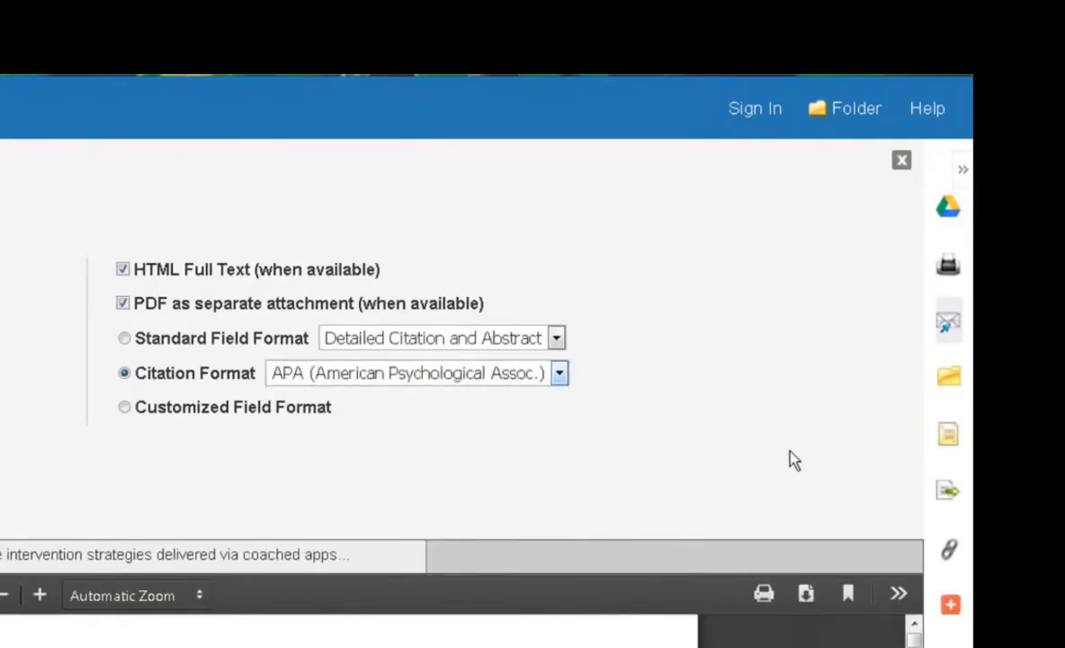
pyautogui.click(951, 437)
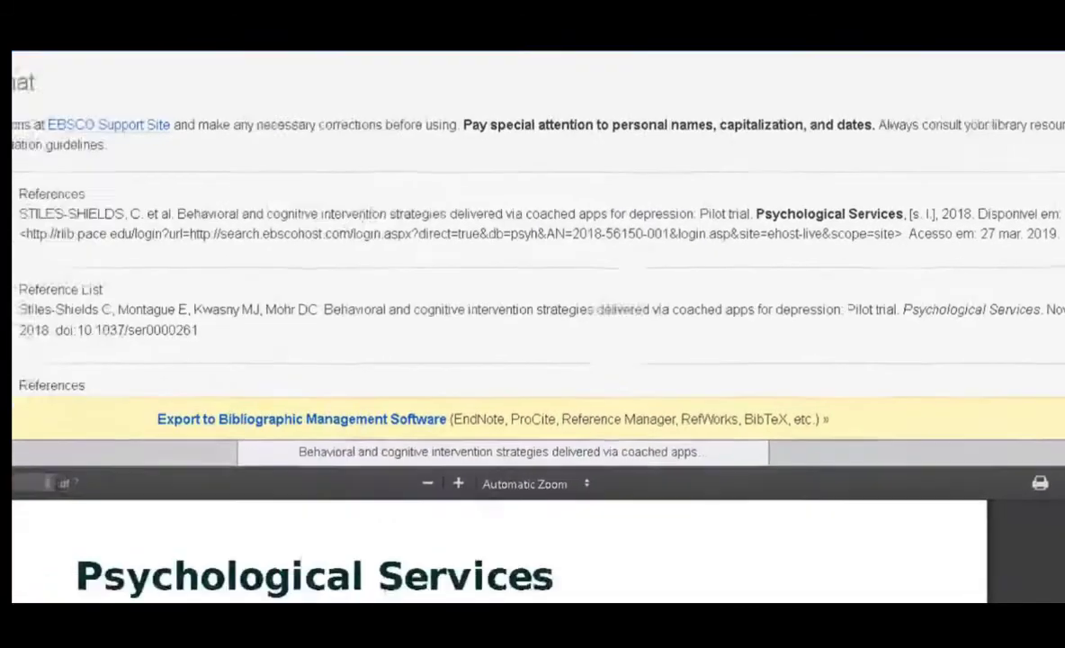
pyautogui.scroll(-3, 540, 288)
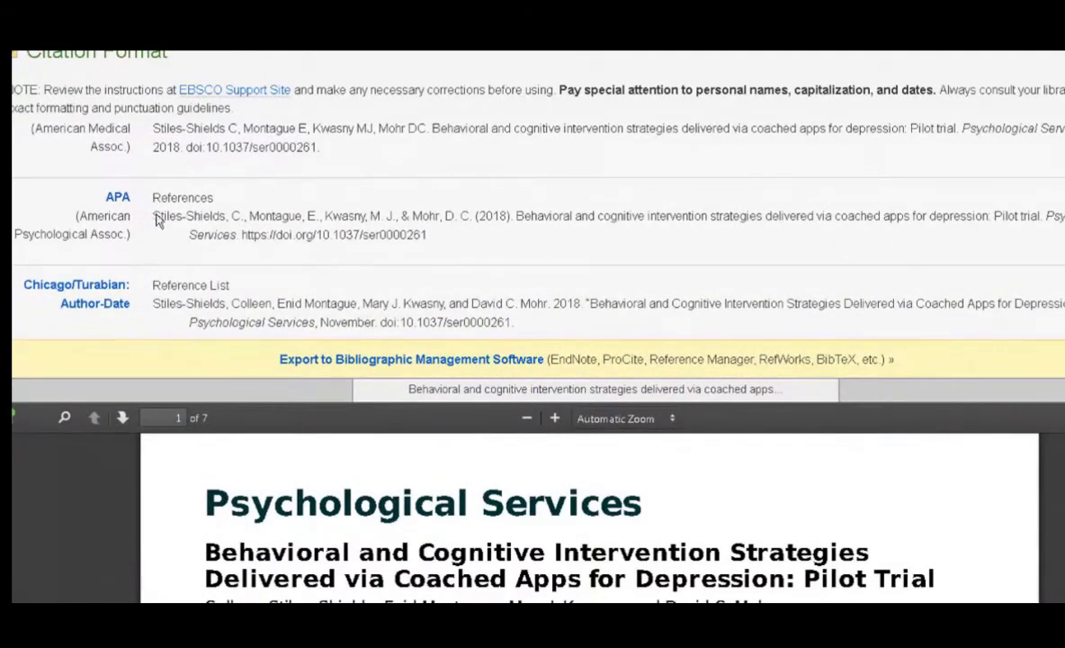
pyautogui.moveTo(154, 217); pyautogui.dragTo(472, 243)
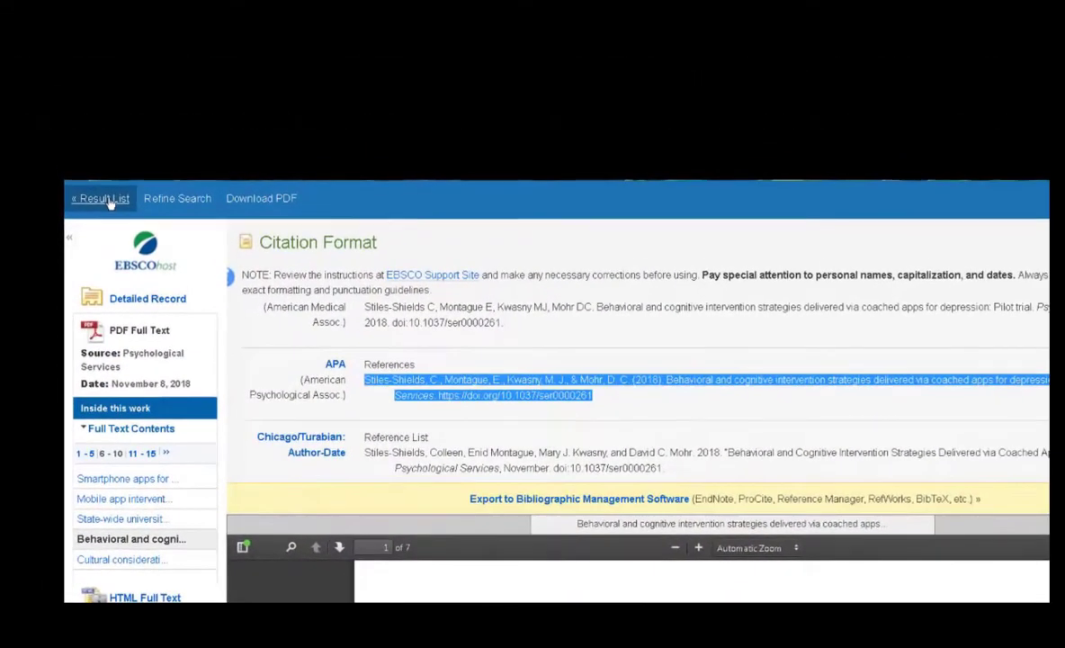
# Return from the article's detailed record to the search results list.
pyautogui.click(103, 198)
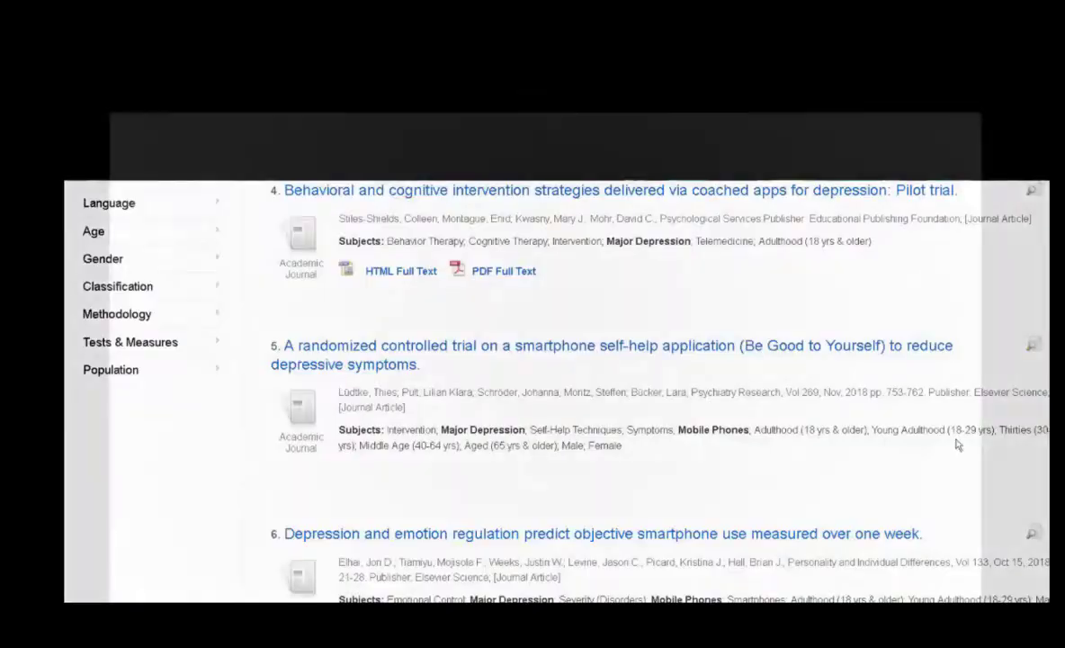